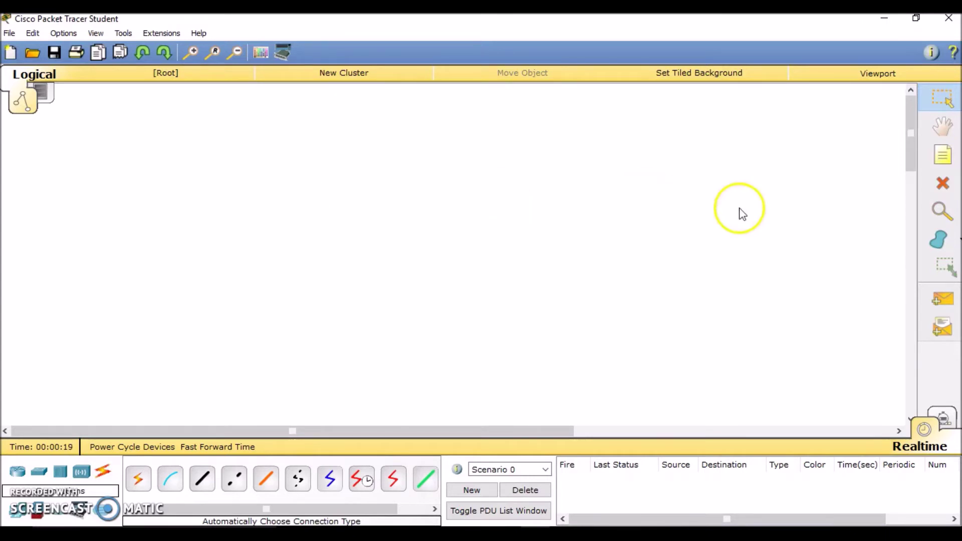
Place a Generic Router-PT (Router0) and two 2950-24 switches, Switch0 and Switch1.
left_click(17, 471)
left_click(361, 478)
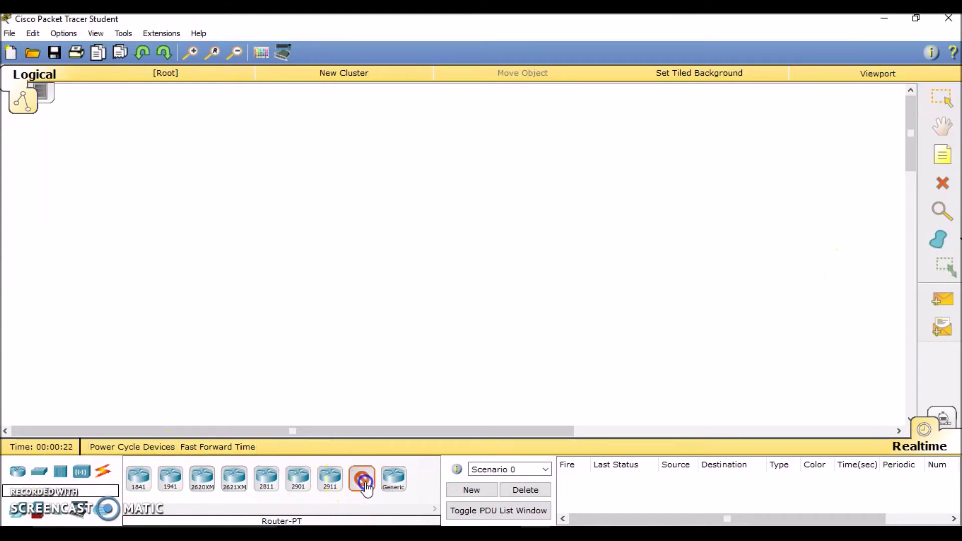
left_click(361, 144)
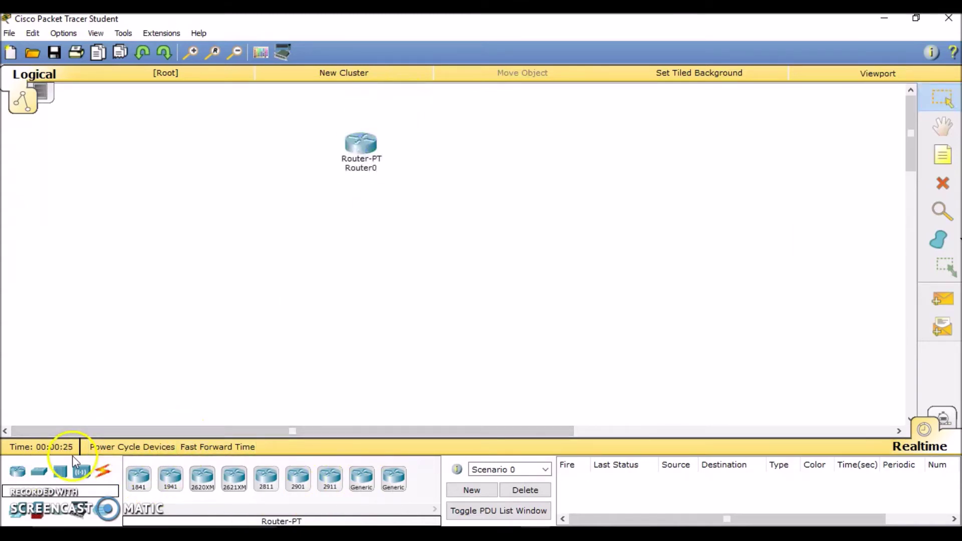
left_click(41, 475)
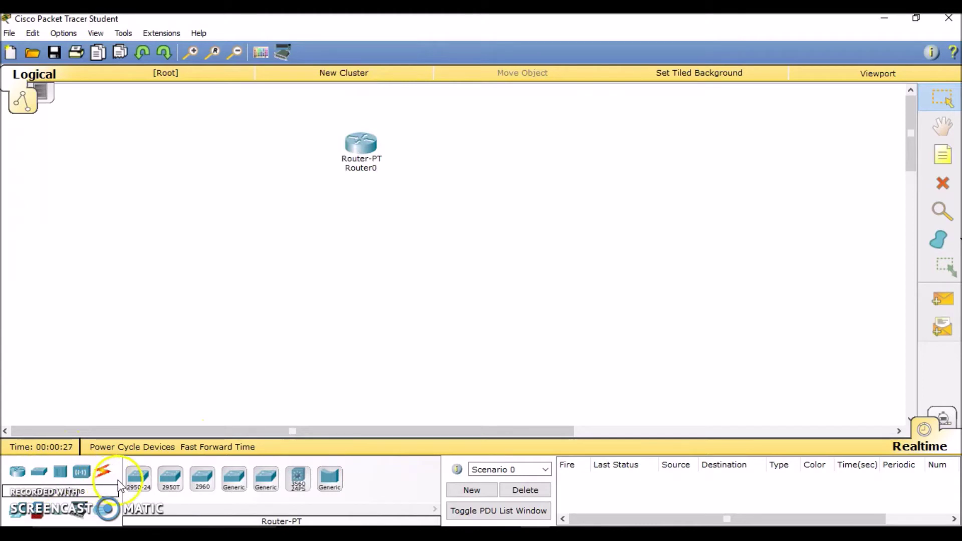
left_click(138, 478)
left_click(252, 260)
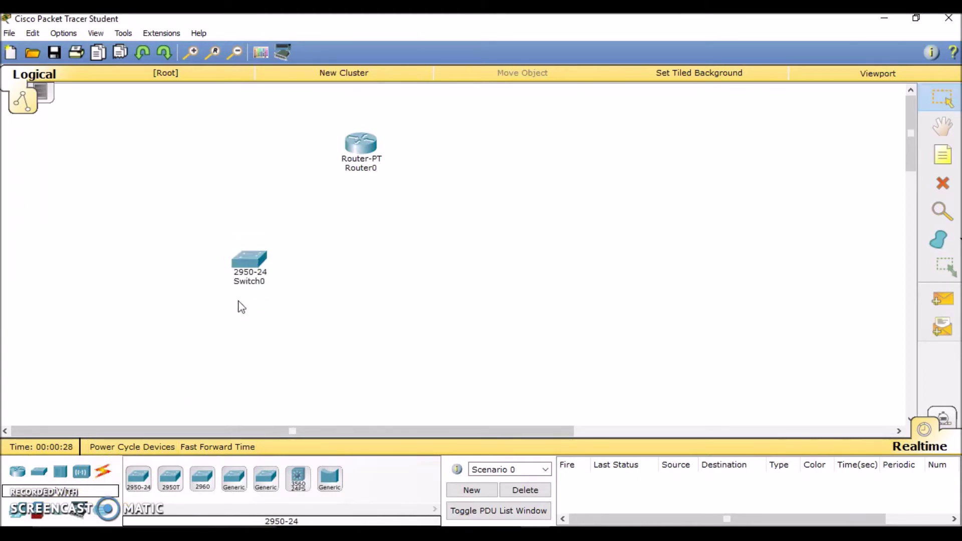
left_click(138, 478)
left_click(482, 263)
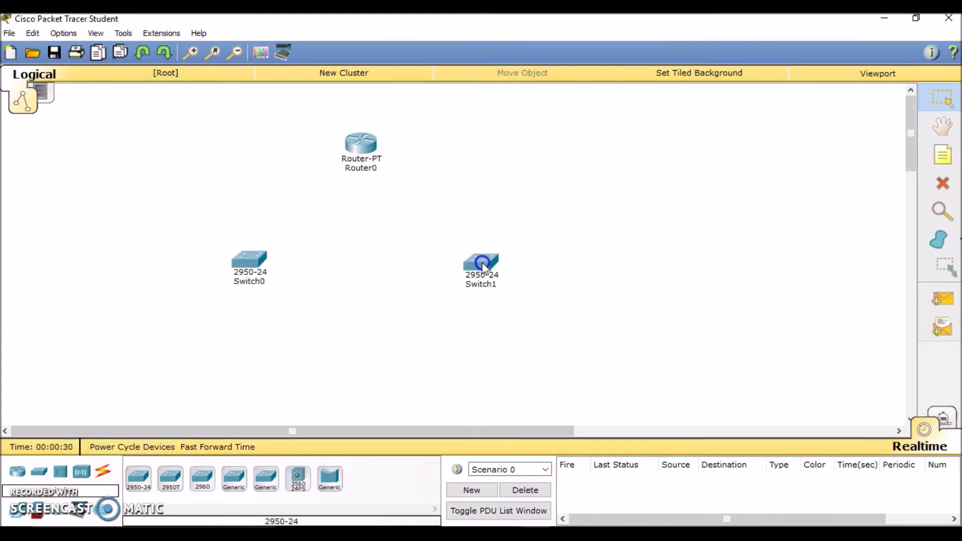
Place four generic PCs, PC0 through PC3, below the switches.
left_click(15, 499)
left_click(138, 479)
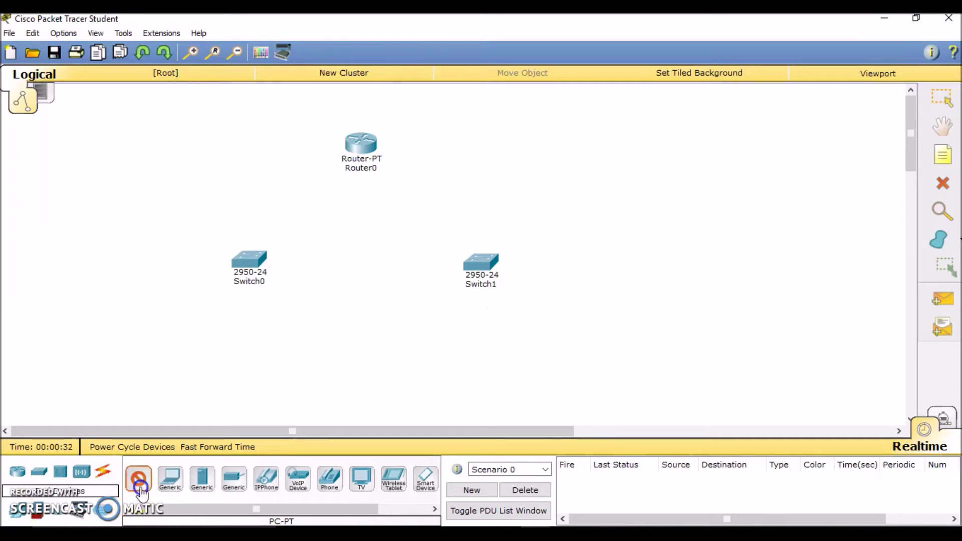
left_click(159, 374)
left_click(143, 476)
left_click(291, 375)
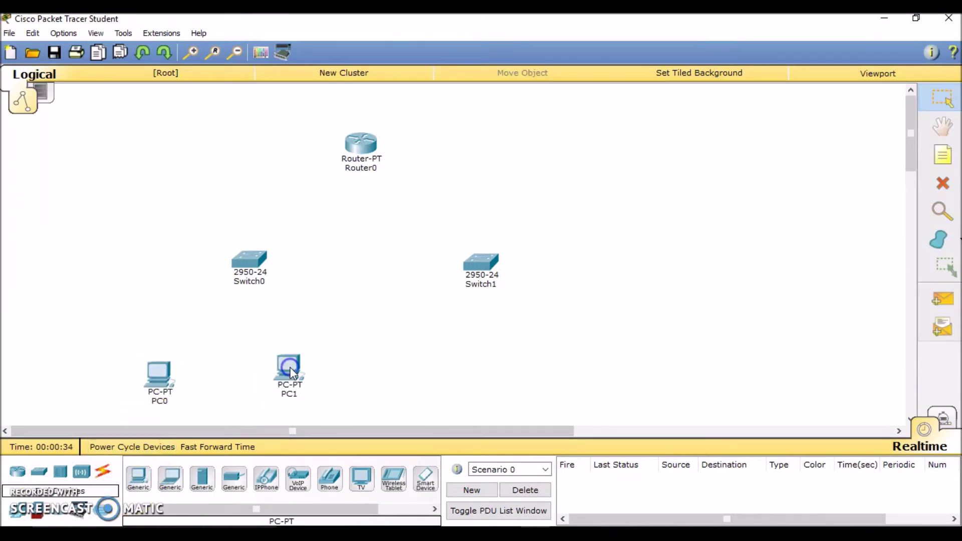
left_click(139, 477)
left_click(426, 389)
left_click(415, 380)
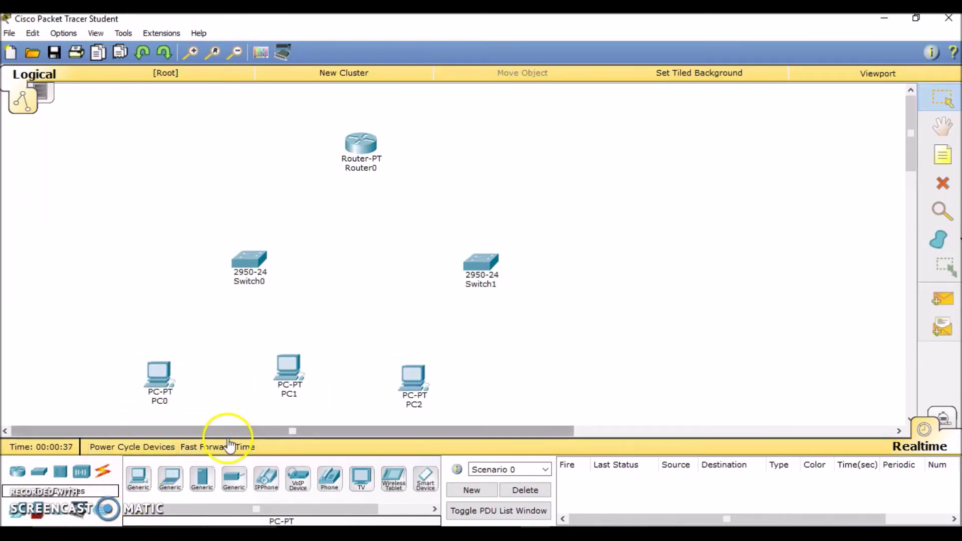
left_click(138, 477)
left_click(565, 373)
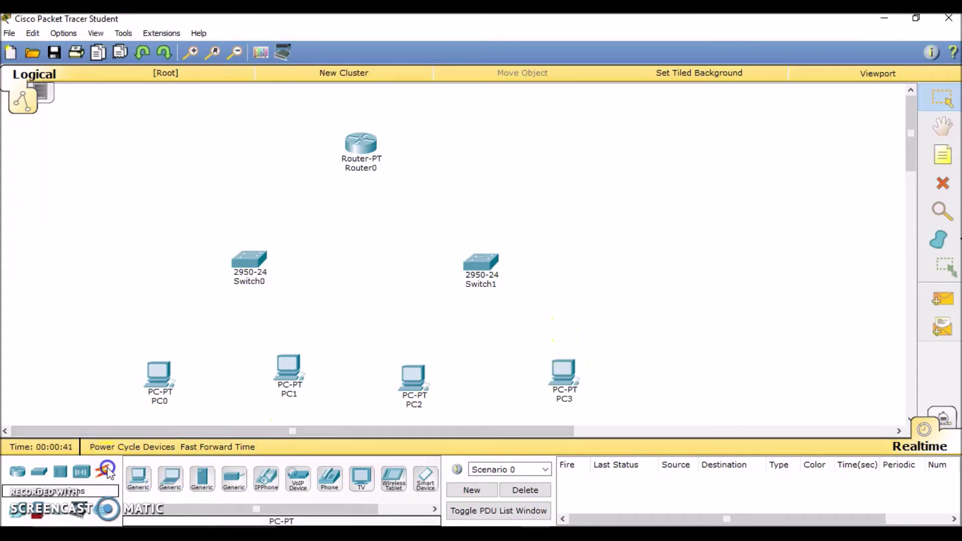
Cable PC0 and PC1 to Switch0 and PC2 and PC3 to Switch1 with automatic connections.
left_click(103, 474)
left_click(139, 479)
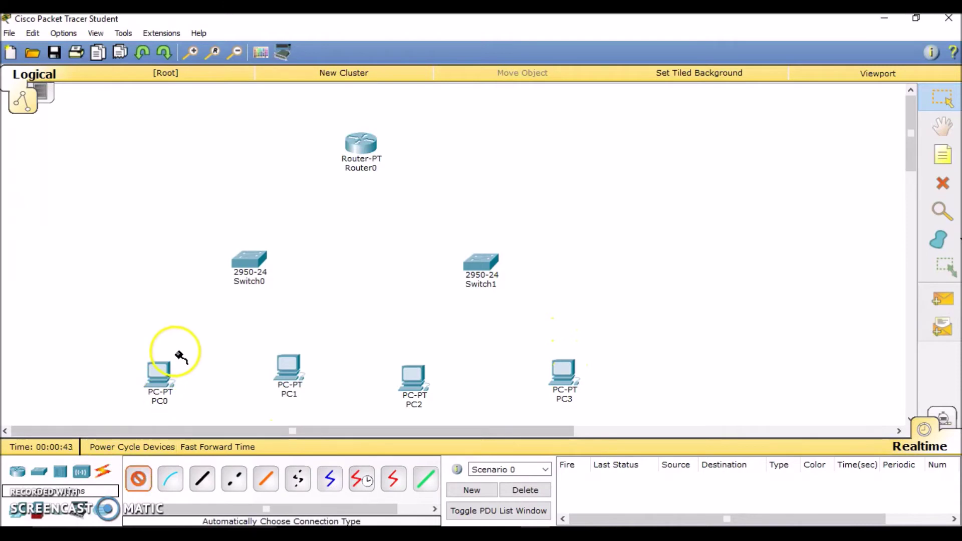
left_click(153, 375)
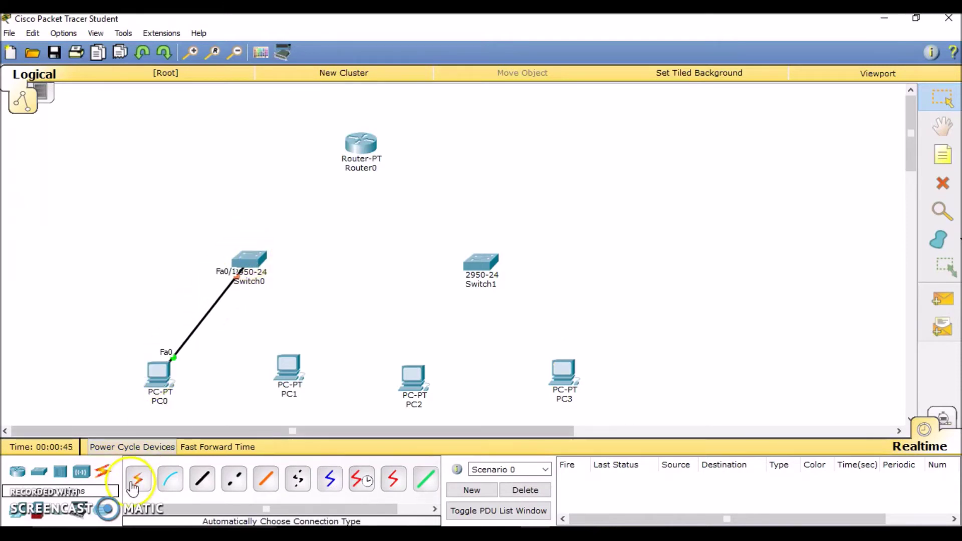
left_click(280, 386)
left_click(251, 261)
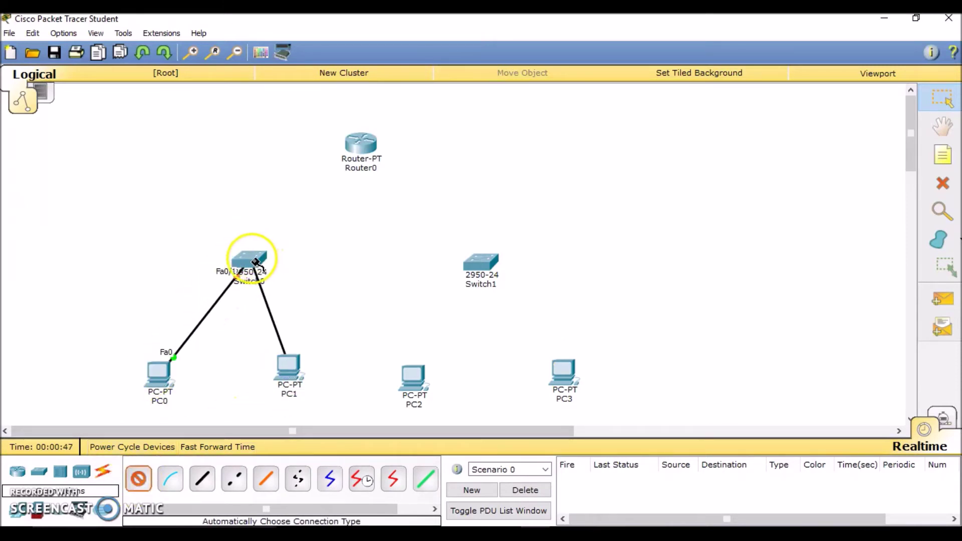
left_click(171, 481)
left_click(138, 478)
left_click(412, 377)
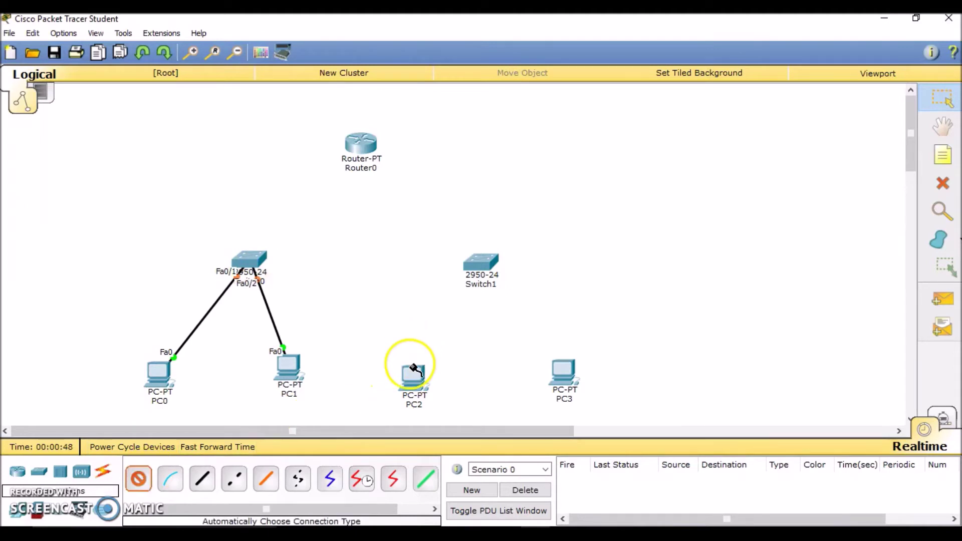
left_click(481, 262)
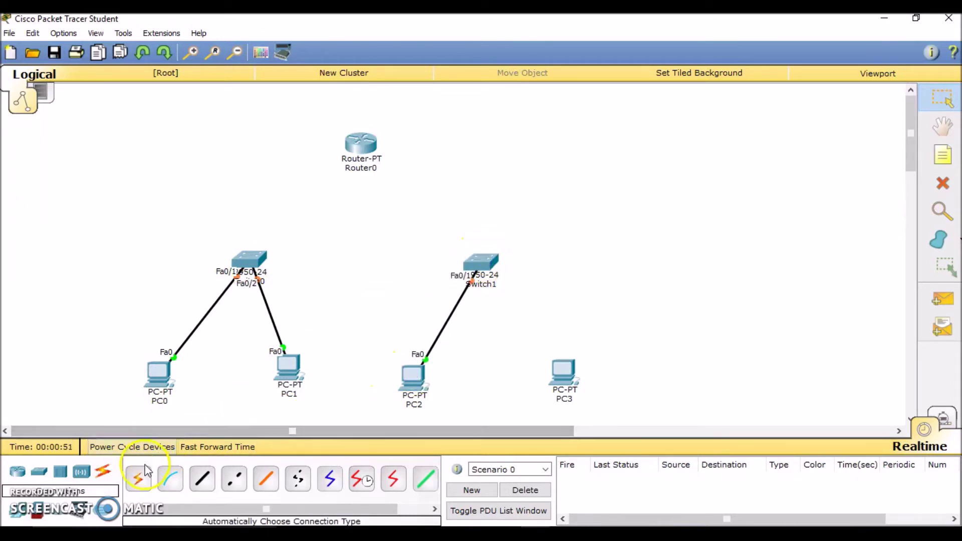
left_click(556, 378)
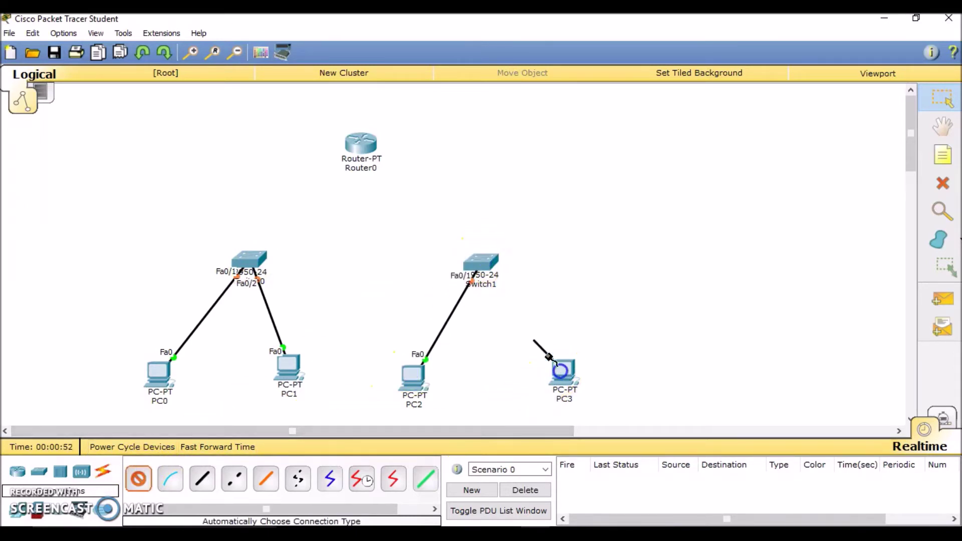
left_click(481, 260)
Cable Switch0 and Switch1 to Router0 with automatic connections.
left_click(140, 478)
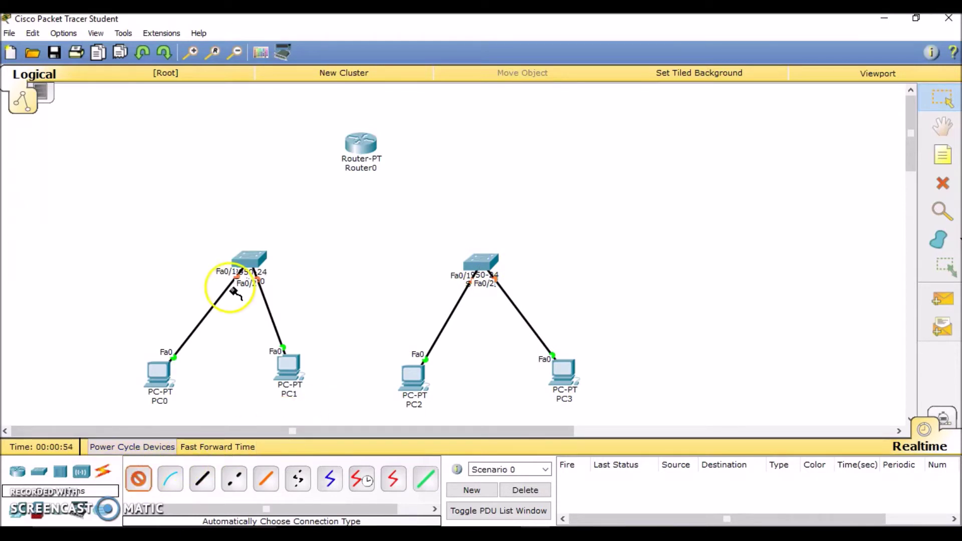
left_click(251, 260)
left_click(361, 143)
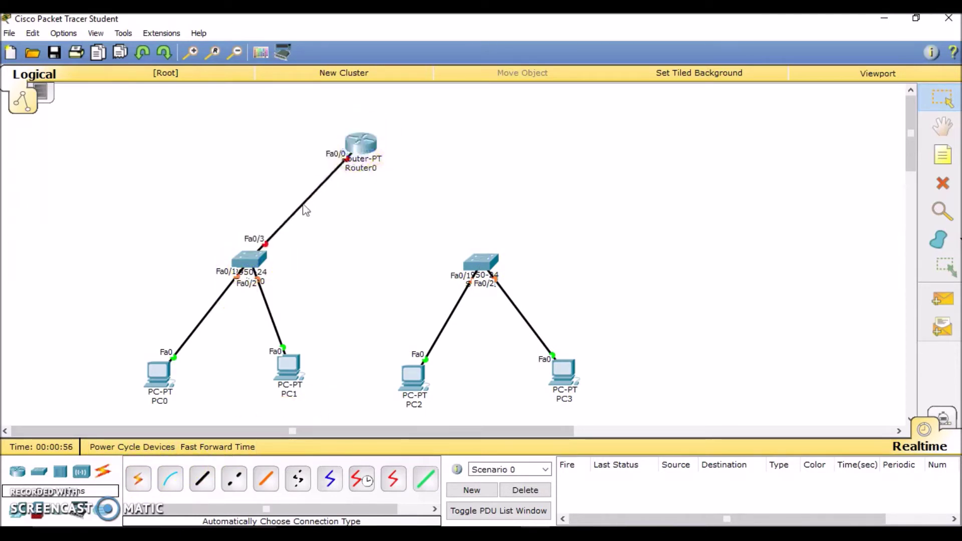
left_click(134, 476)
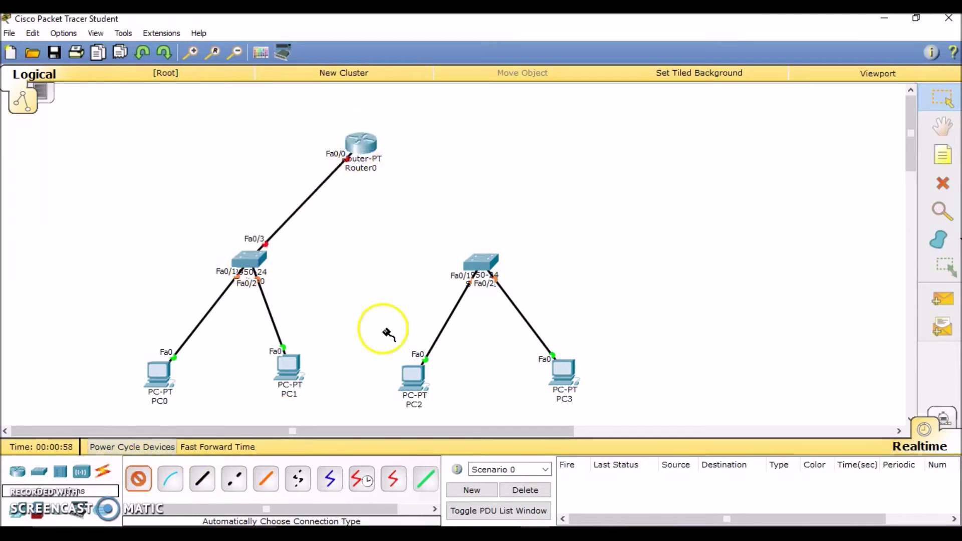
left_click(481, 263)
left_click(361, 142)
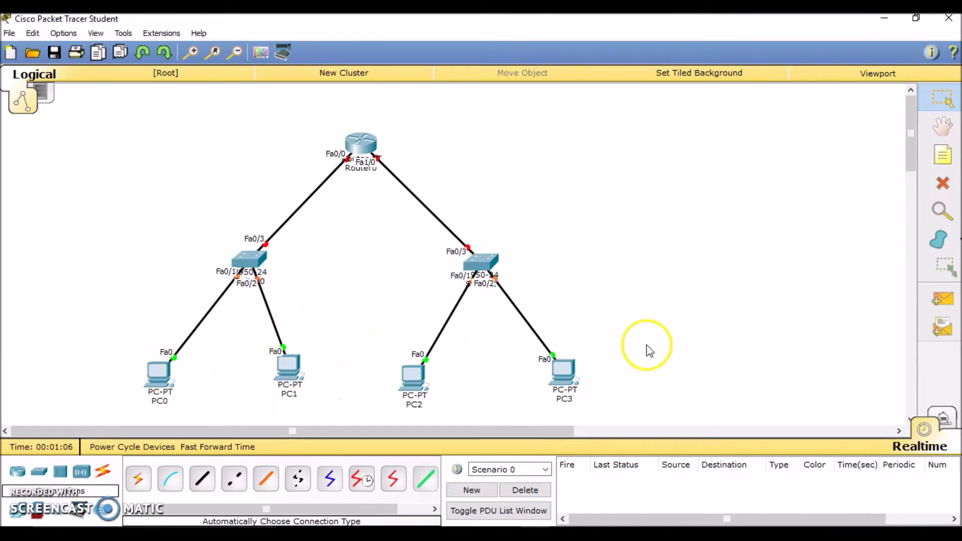
left_click(154, 385)
Give PC0 static IP 192.168.1.1, mask 255.255.255.0 and gateway 192.168.1.3.
left_click(395, 123)
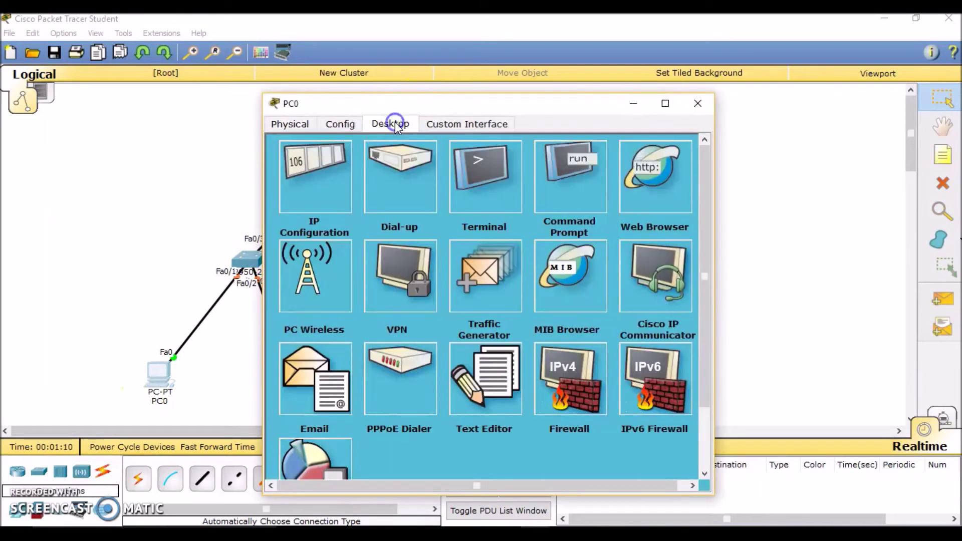
left_click(295, 171)
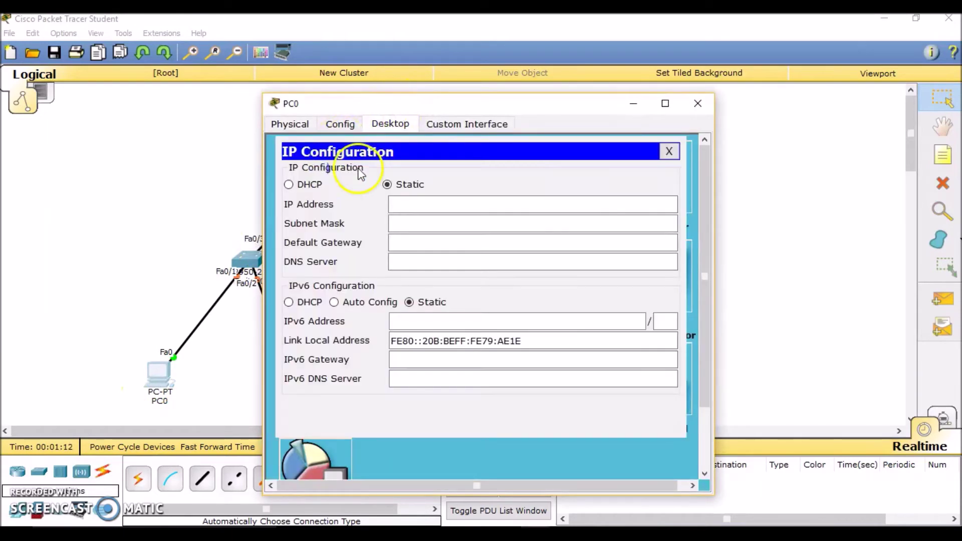
left_click(390, 198)
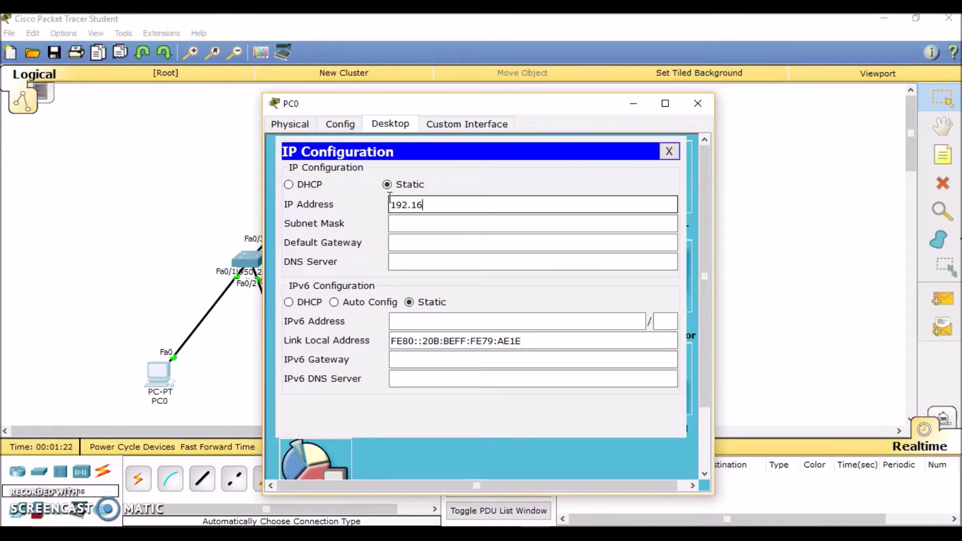
key("Tab")
key("Tab")
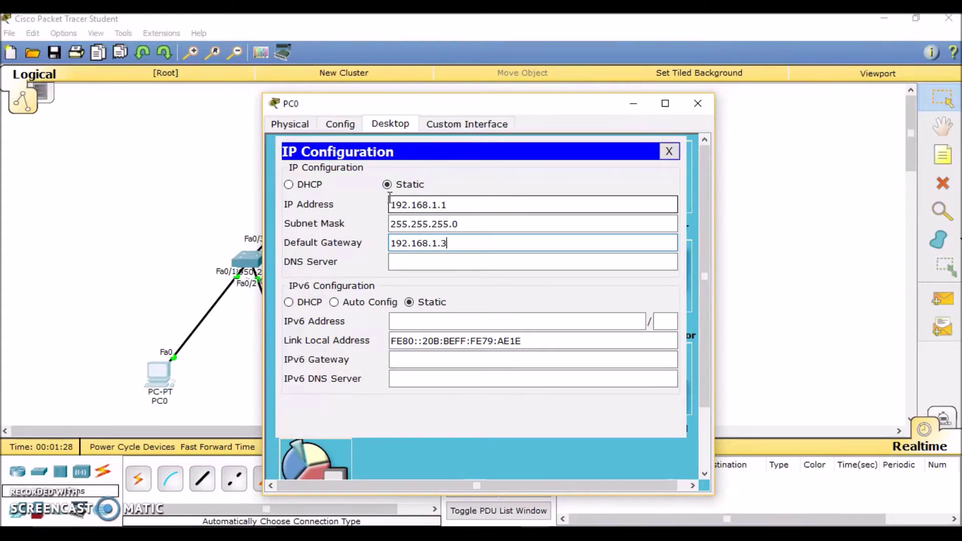
left_click_drag(453, 244, 387, 243)
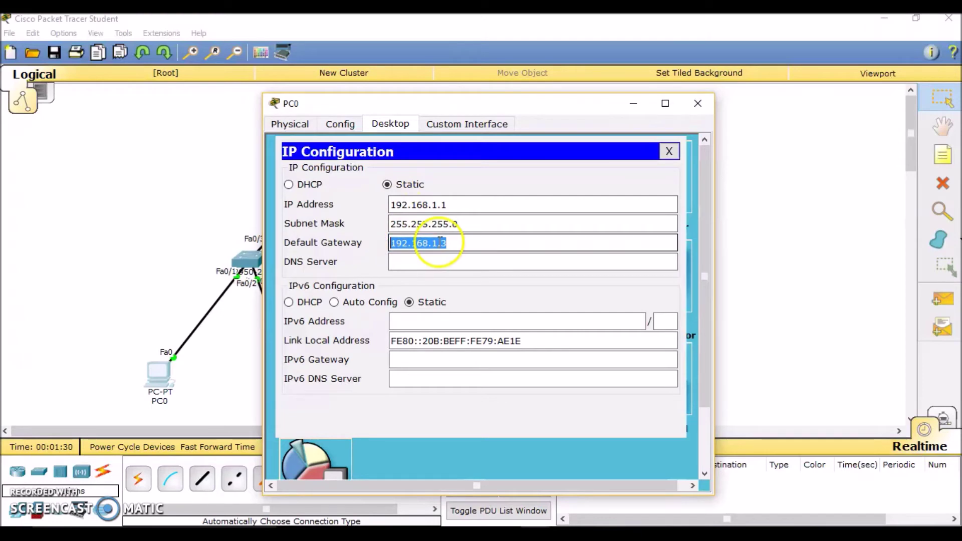
left_click(699, 106)
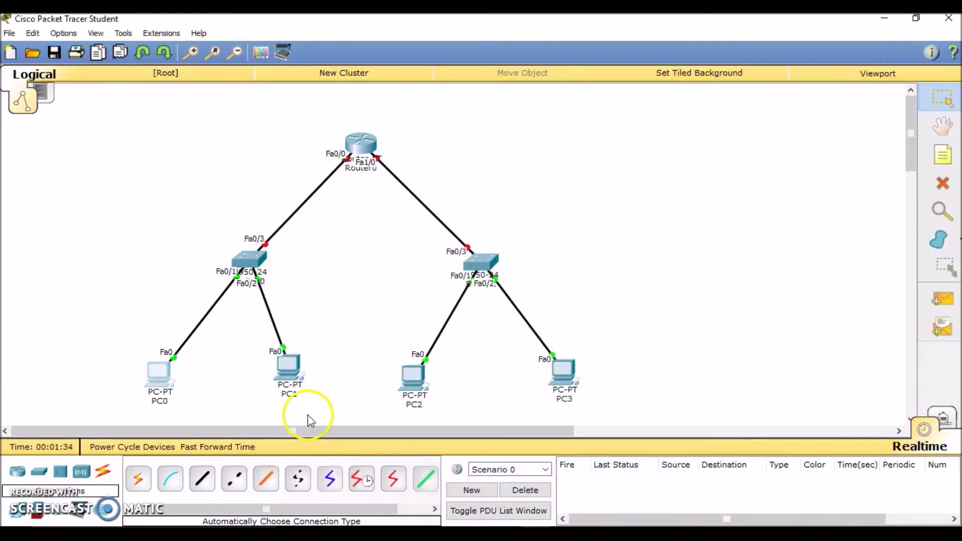
Give PC1 static IP 192.168.1.2, mask 255.255.255.0 and gateway 192.168.1.3.
left_click(295, 387)
left_click(381, 124)
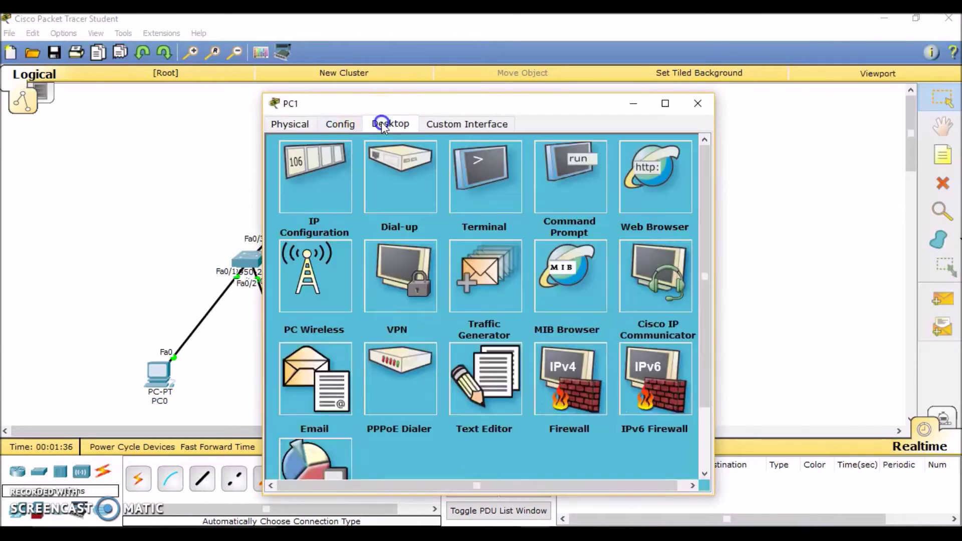
left_click(306, 170)
left_click(425, 200)
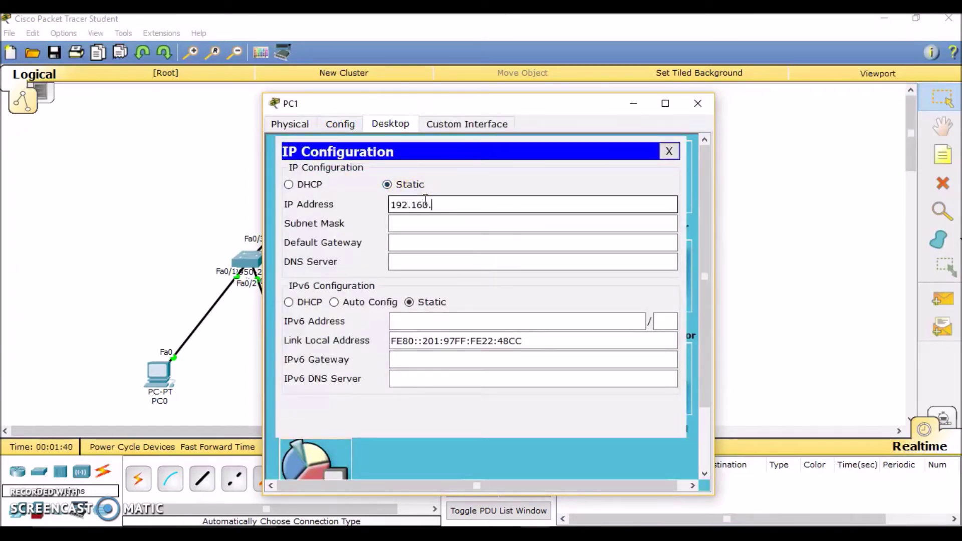
type("192.168.1.2")
key("Tab")
key("Tab")
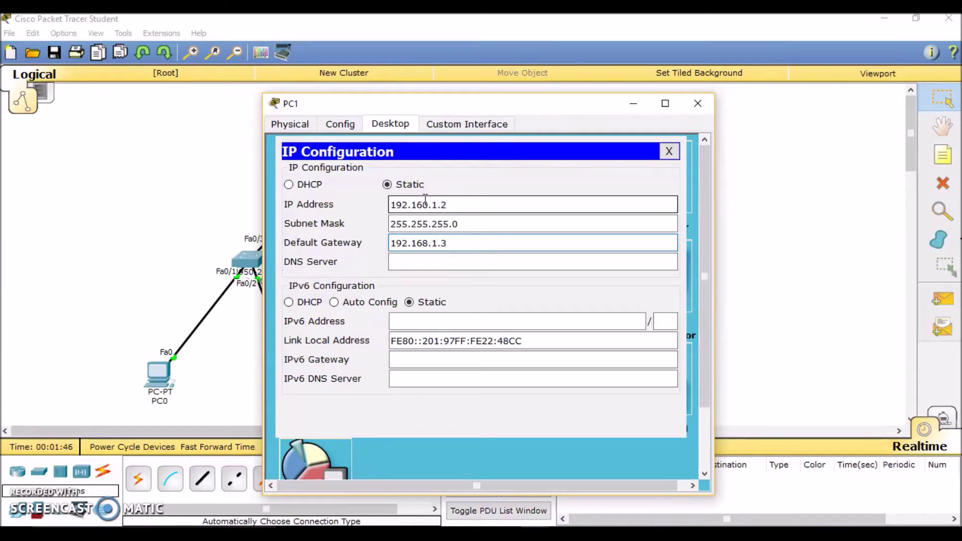
left_click(436, 237)
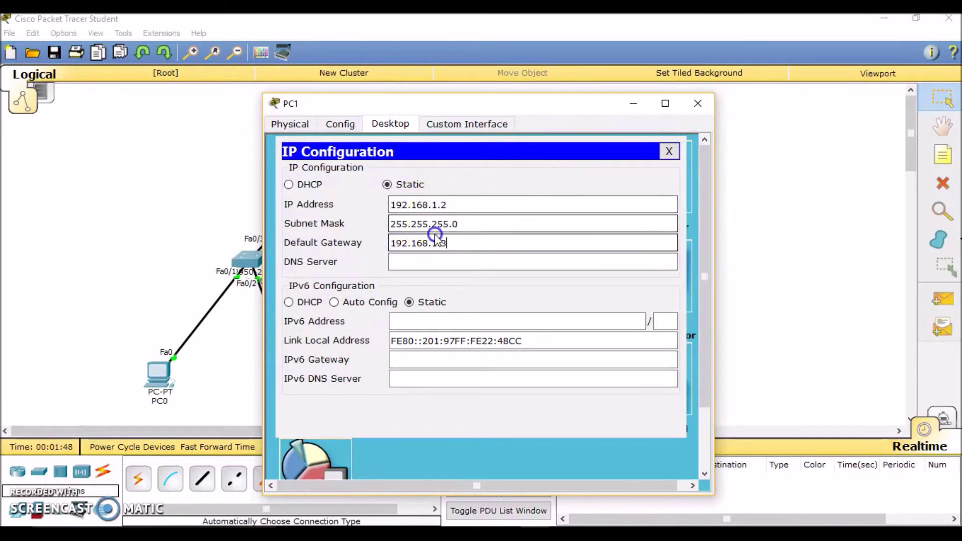
left_click_drag(461, 242, 380, 244)
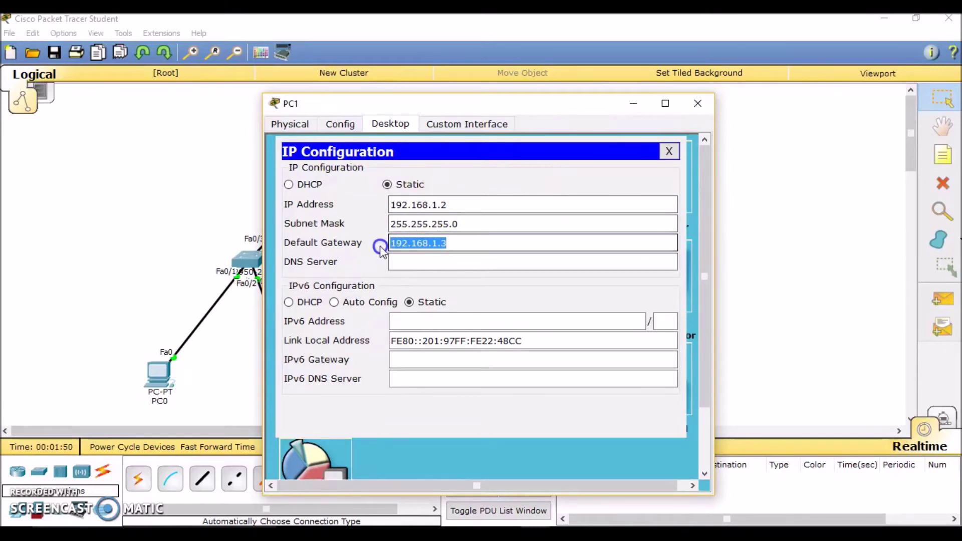
left_click(698, 103)
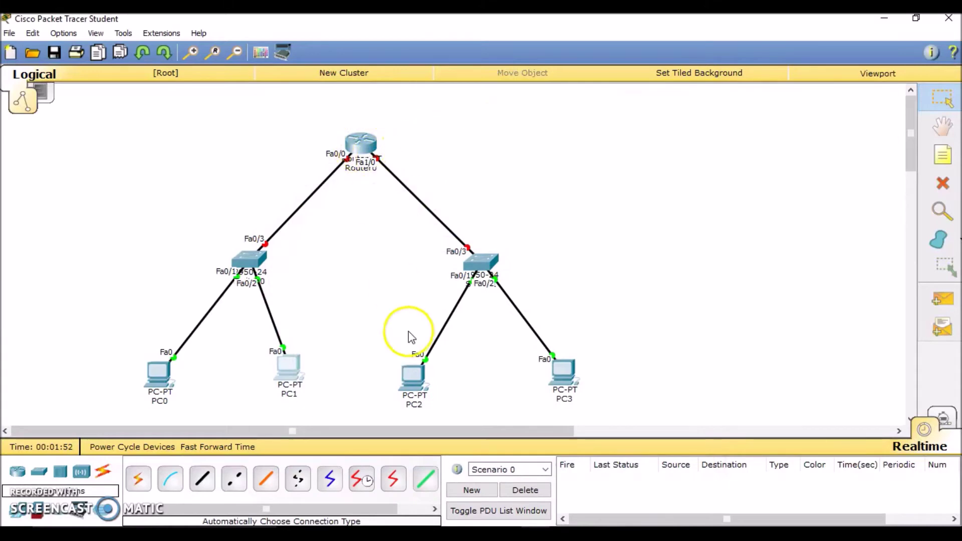
Assign Router0's FastEthernet0/0 192.168.1.3/255.255.255.0 and turn the port on.
left_click(360, 145)
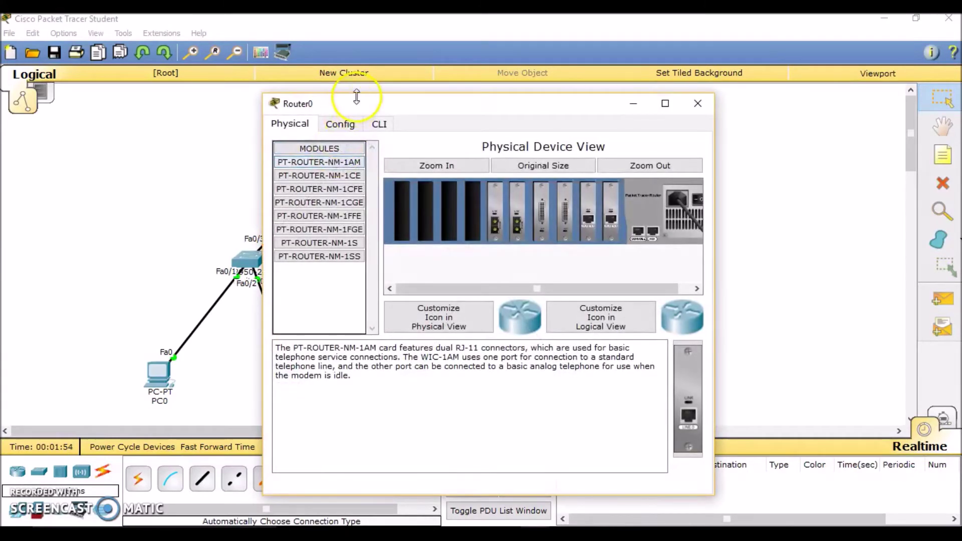
left_click_drag(357, 102, 551, 93)
left_click(534, 113)
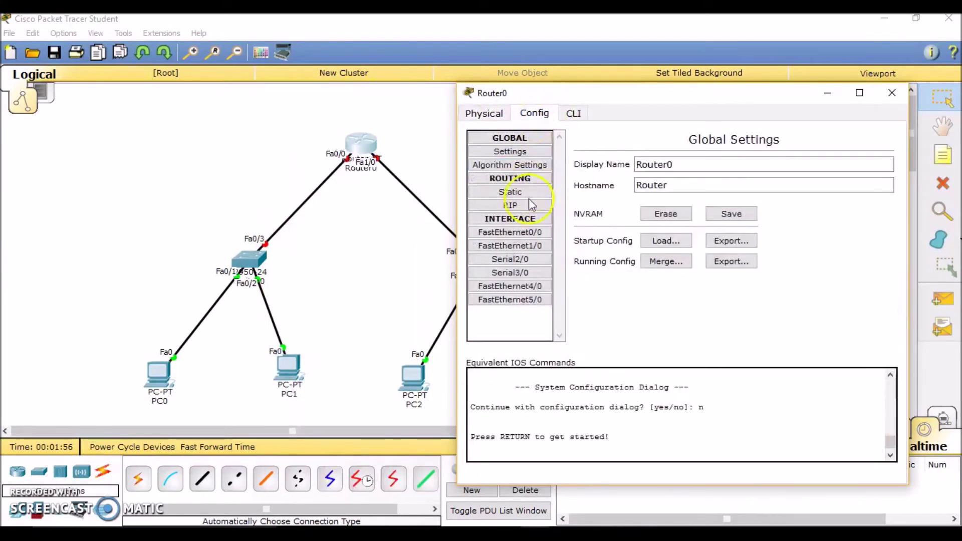
left_click(521, 232)
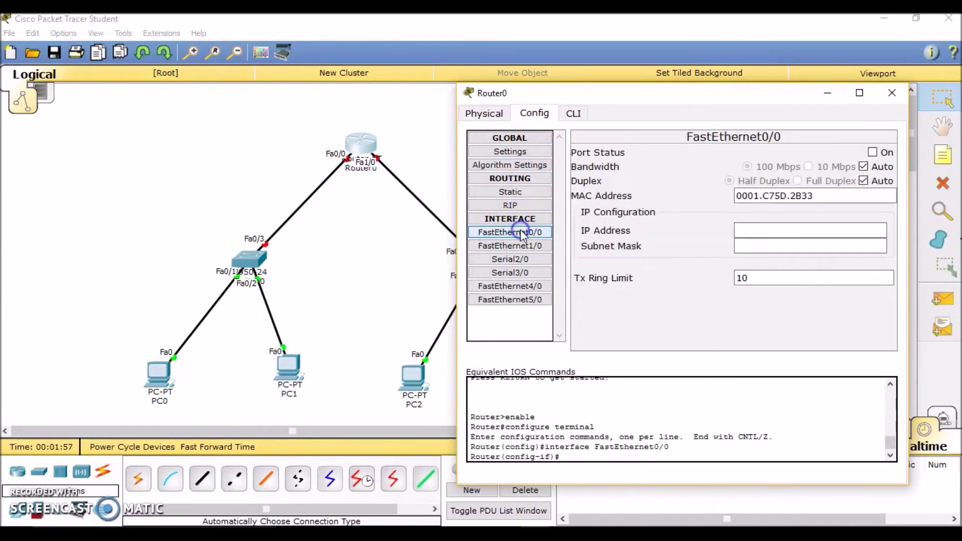
left_click(753, 231)
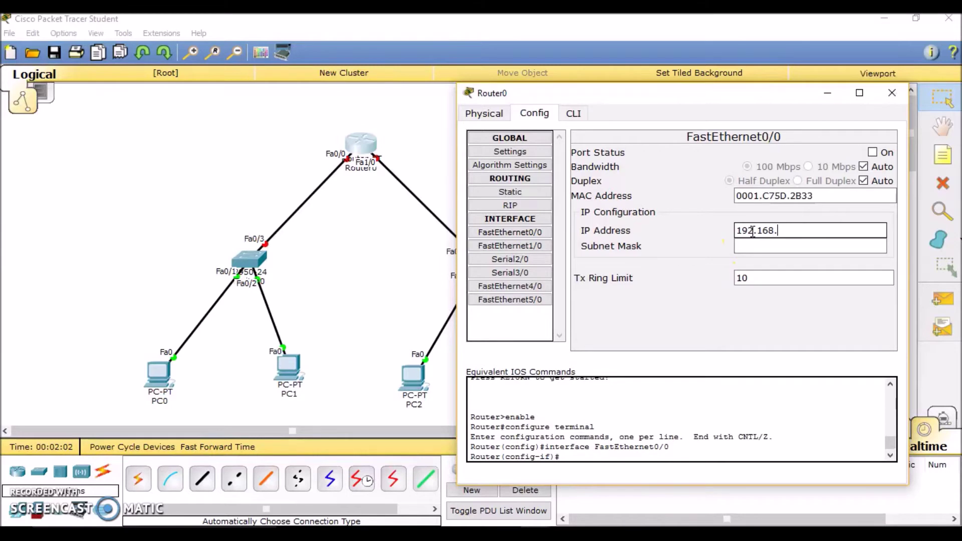
type("192.168.1.3")
key("Tab")
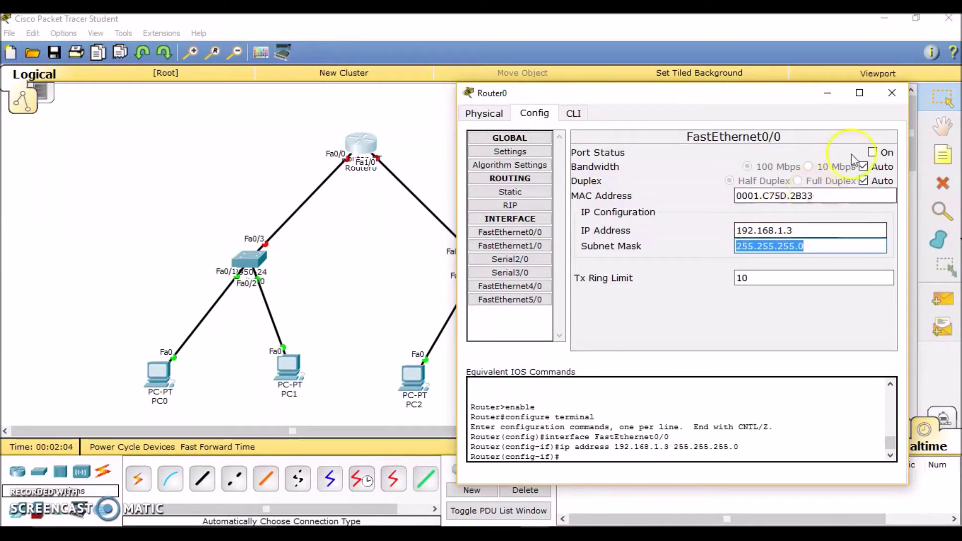
left_click(872, 152)
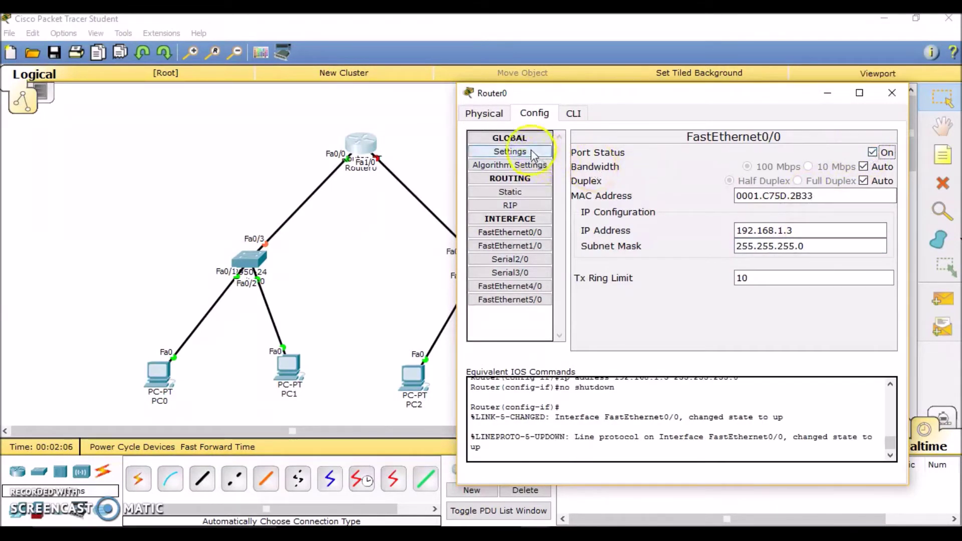
Save Router0's running configuration to startup-config.
left_click(510, 152)
left_click(749, 219)
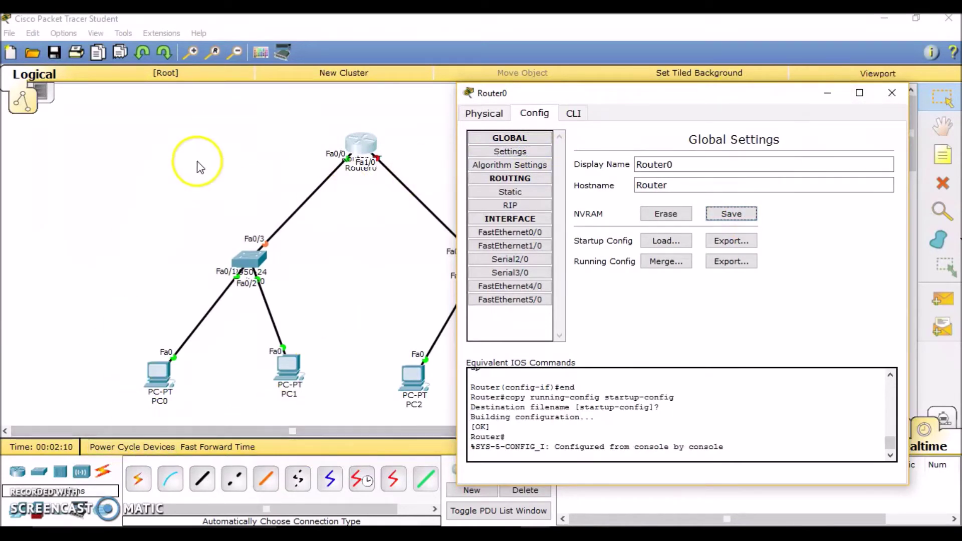
left_click(890, 93)
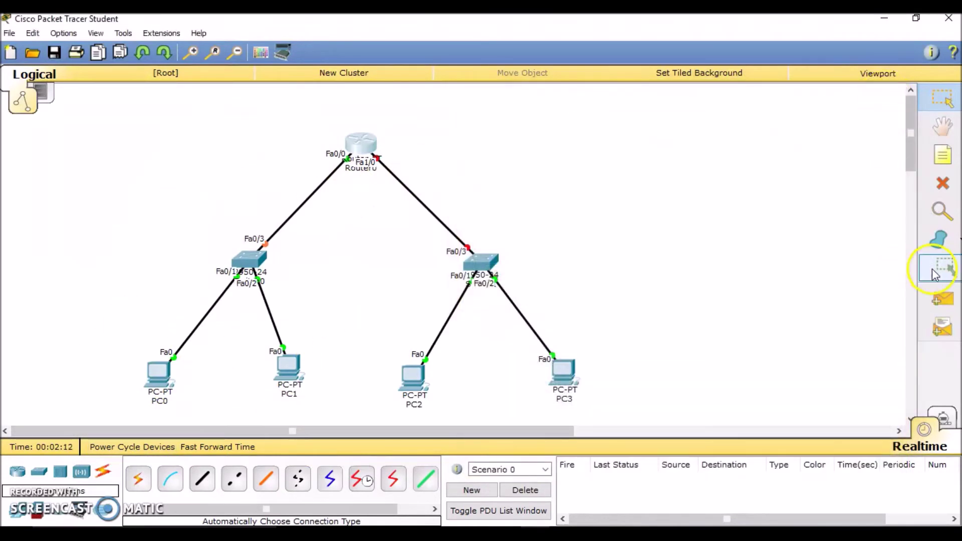
Send a simple ICMP PDU from PC0 to PC1.
left_click(943, 299)
left_click(160, 374)
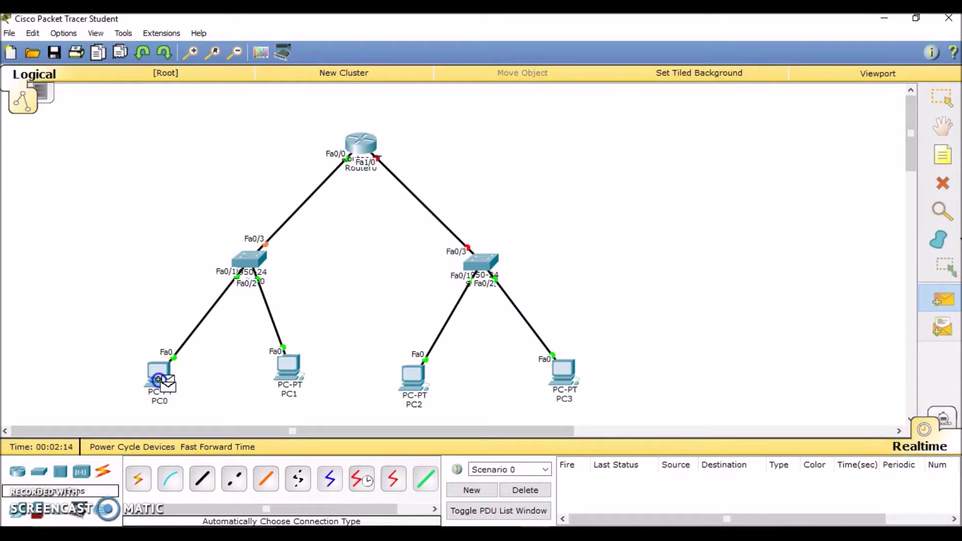
left_click(289, 368)
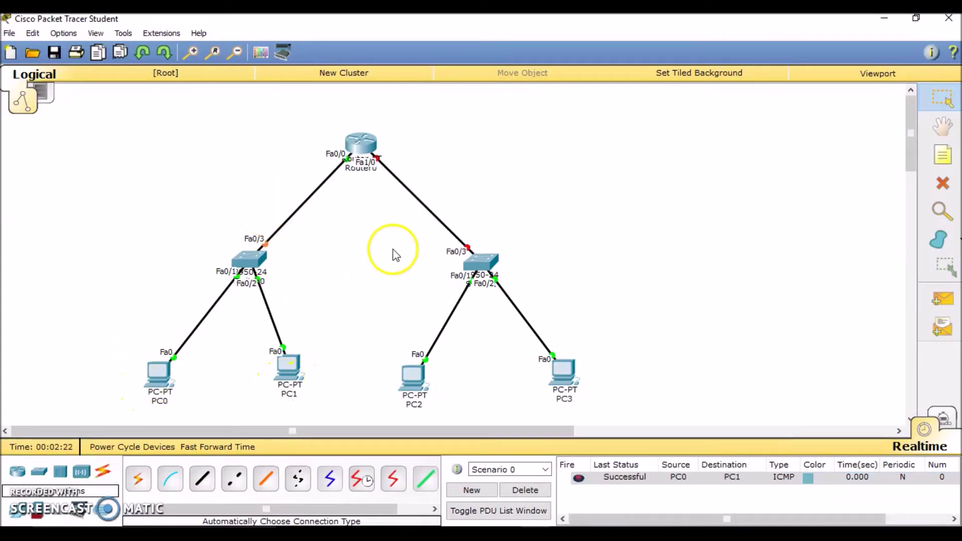
Give PC2 static IP 192.168.2.1, mask 255.255.255.0 and gateway 192.168.2.3.
left_click(416, 391)
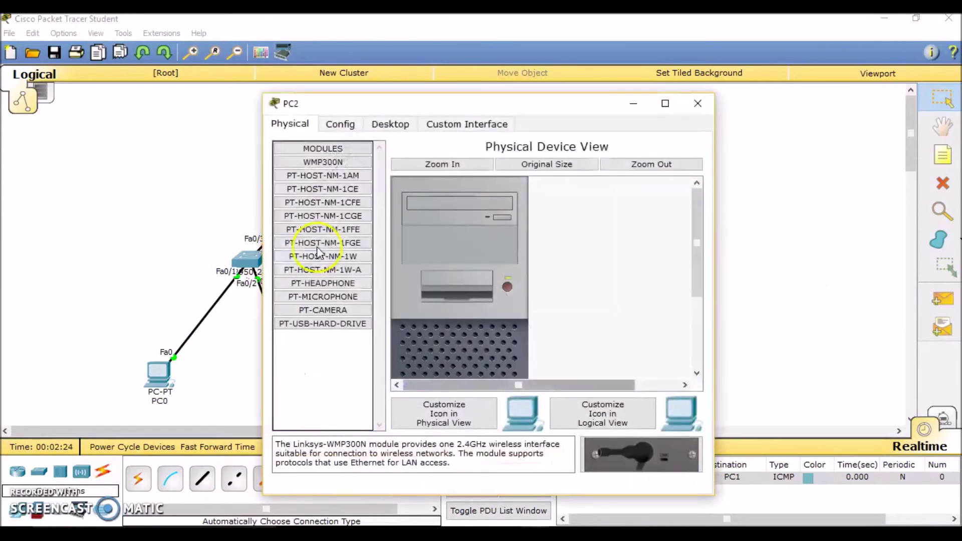
left_click(392, 123)
left_click(273, 177)
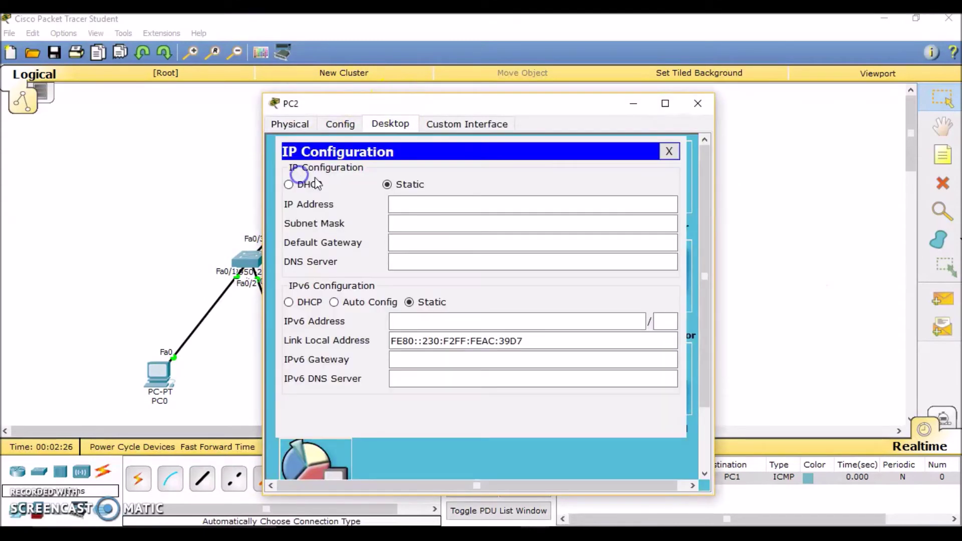
left_click(417, 209)
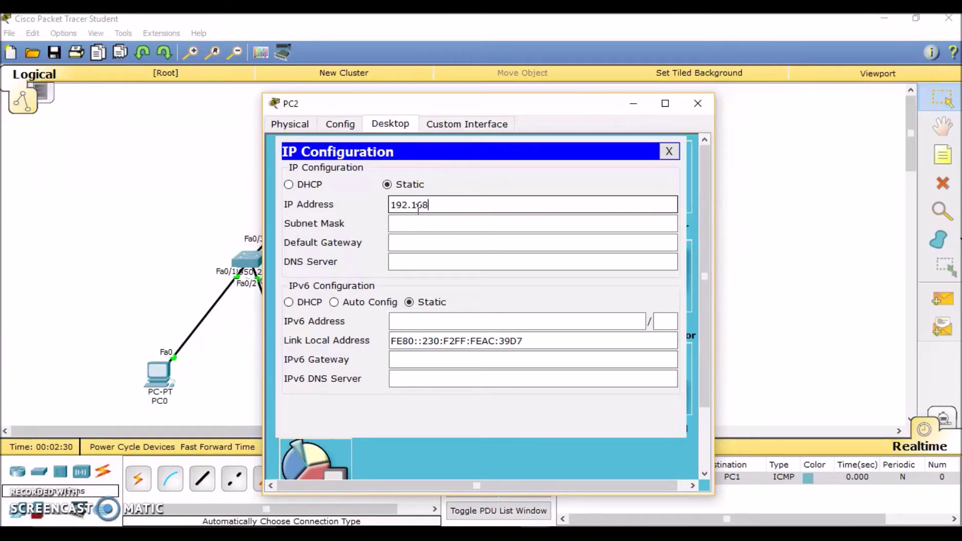
type("192.168.2.1")
key("Tab")
key("Tab")
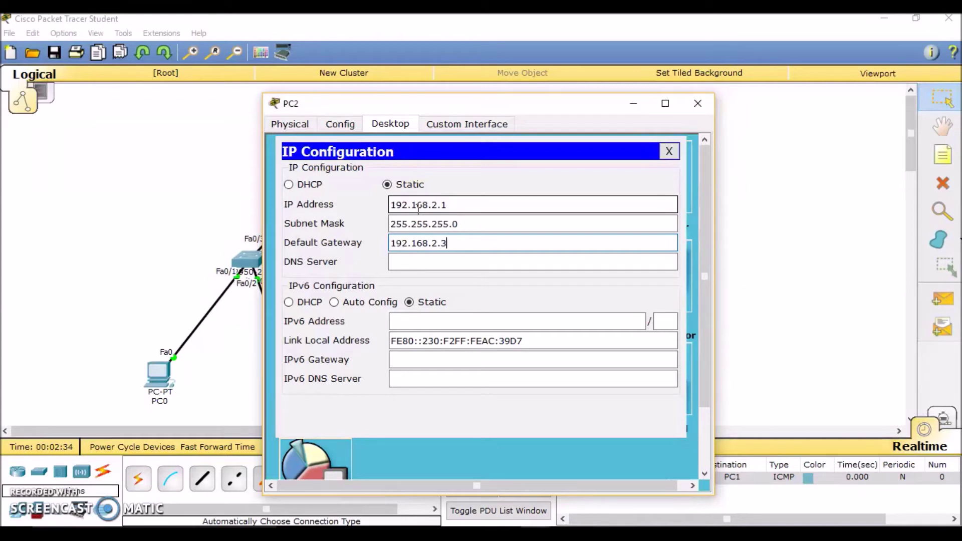
type("192.168.2.3")
left_click_drag(447, 243, 384, 241)
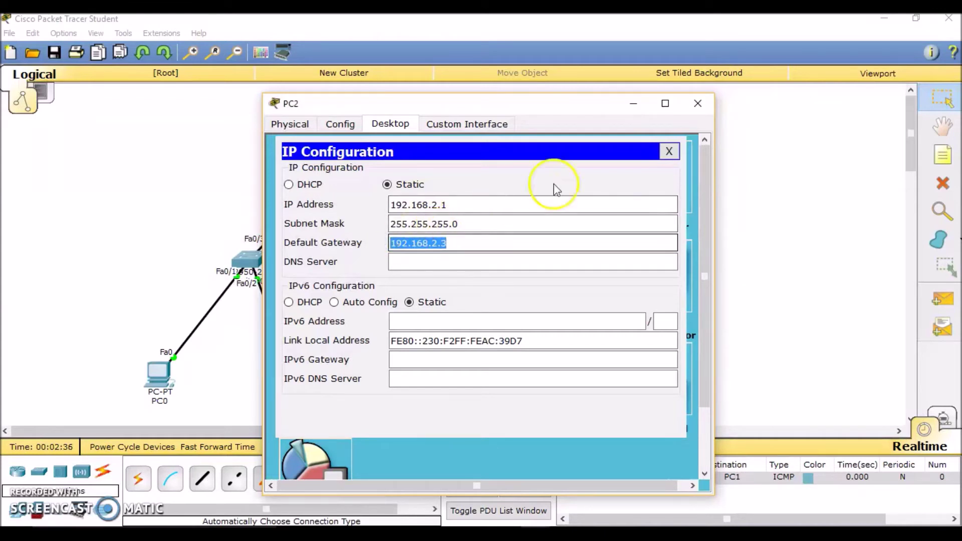
left_click(698, 104)
Give PC3 static IP 192.168.2.2, mask 255.255.255.0 and gateway 192.168.2.3.
left_click(565, 365)
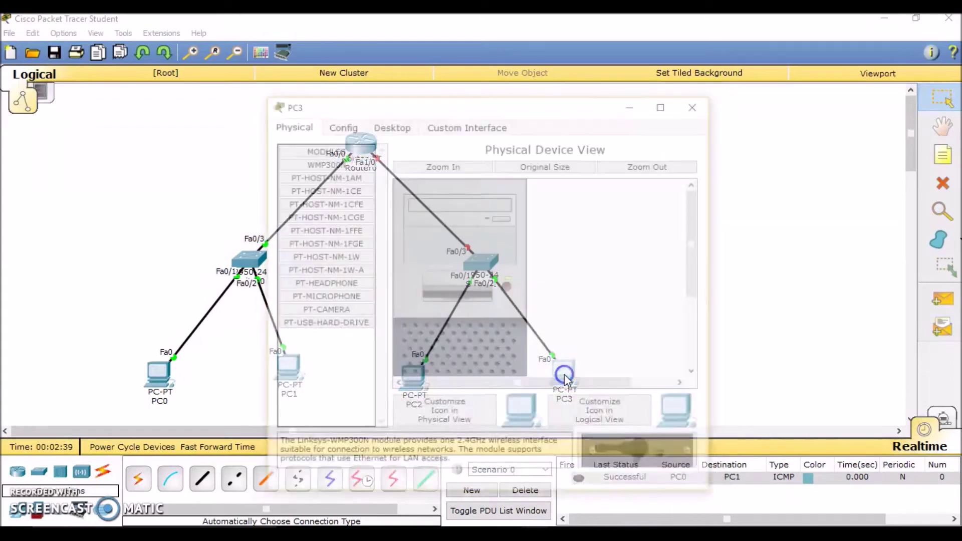
left_click(391, 124)
left_click(319, 168)
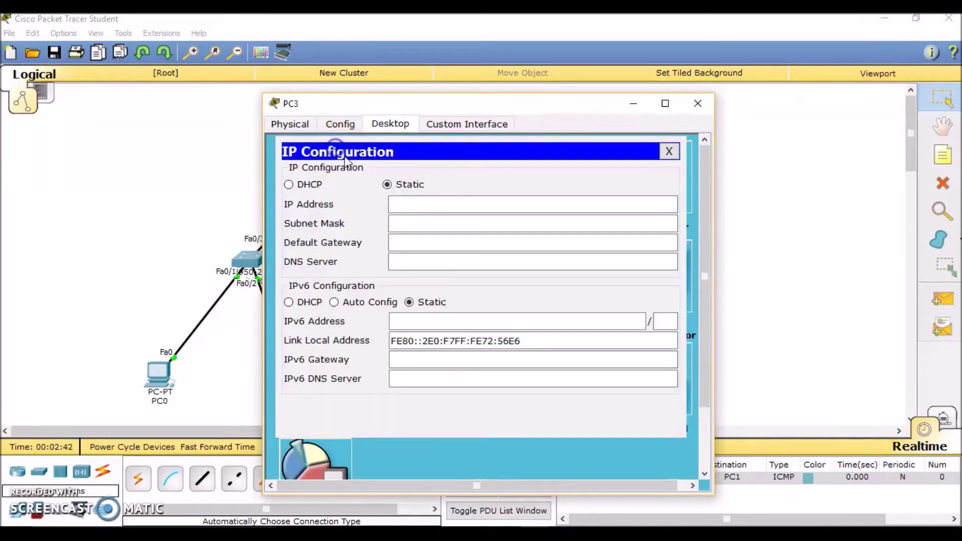
left_click(453, 210)
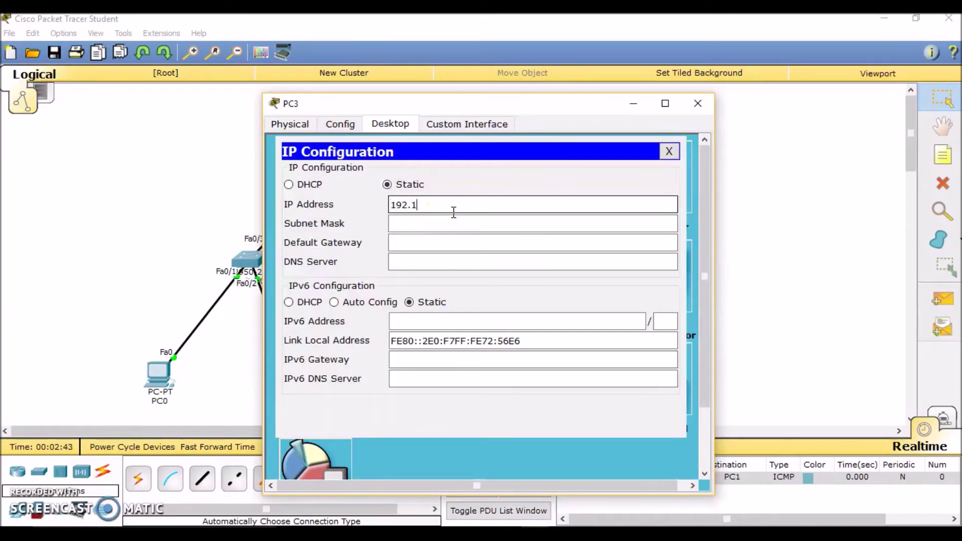
key("Tab")
key("Tab")
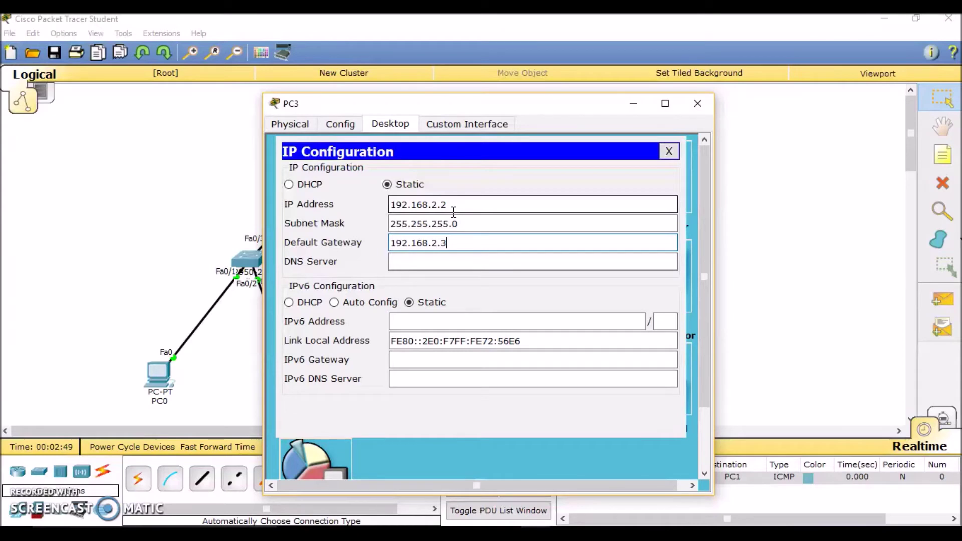
left_click(698, 103)
left_click(367, 139)
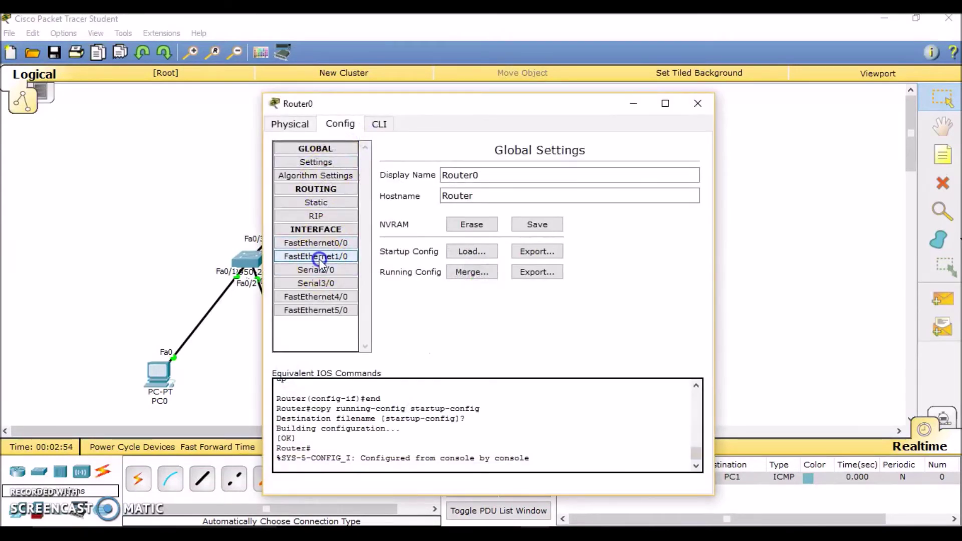
Give Router0's FastEthernet1/0 192.168.2.3/255.255.255.0, bring it up, and save the configuration.
left_click(317, 255)
left_click(554, 239)
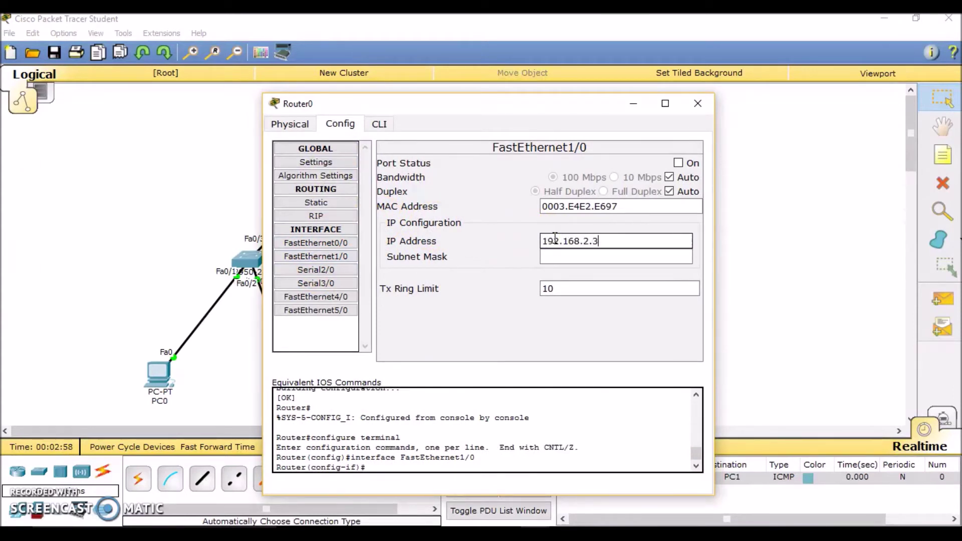
key("Tab")
left_click(678, 163)
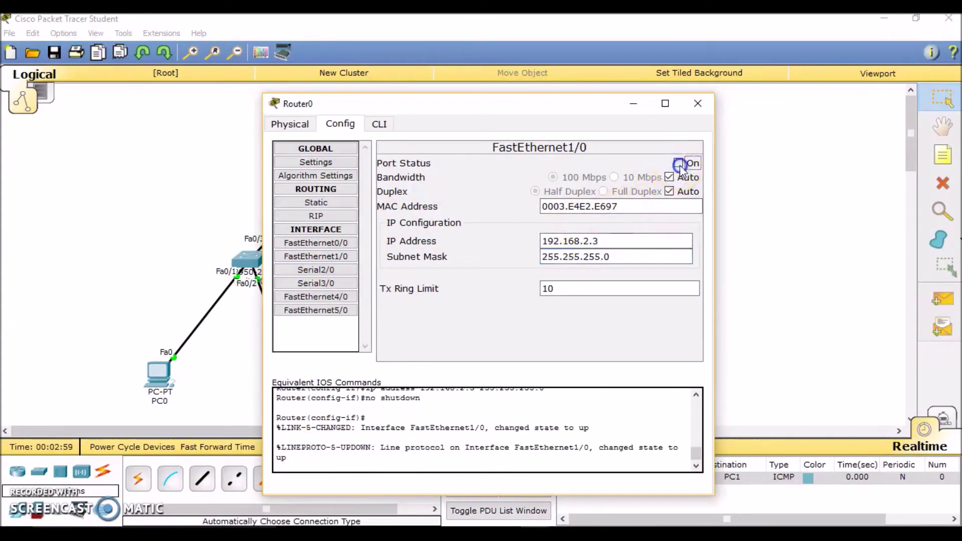
left_click(345, 167)
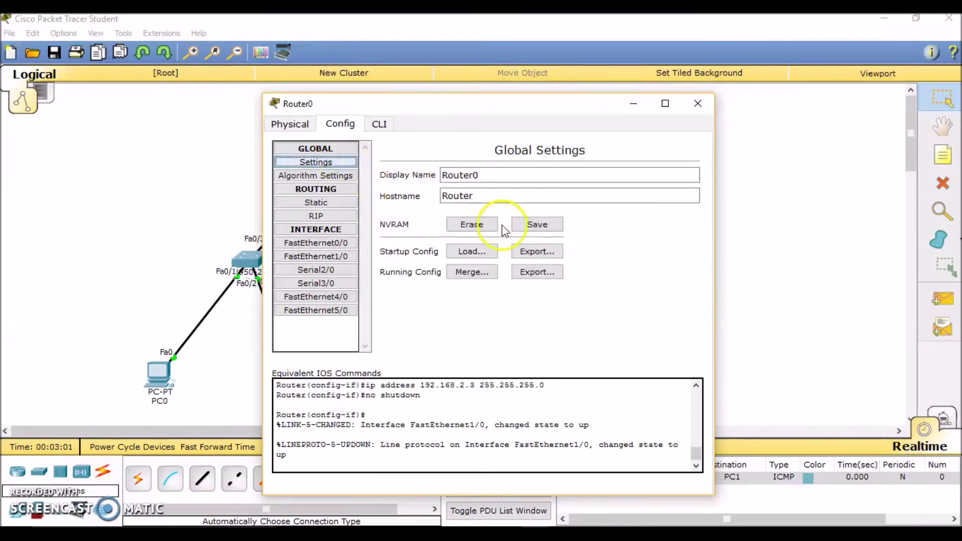
left_click(537, 225)
left_click(697, 103)
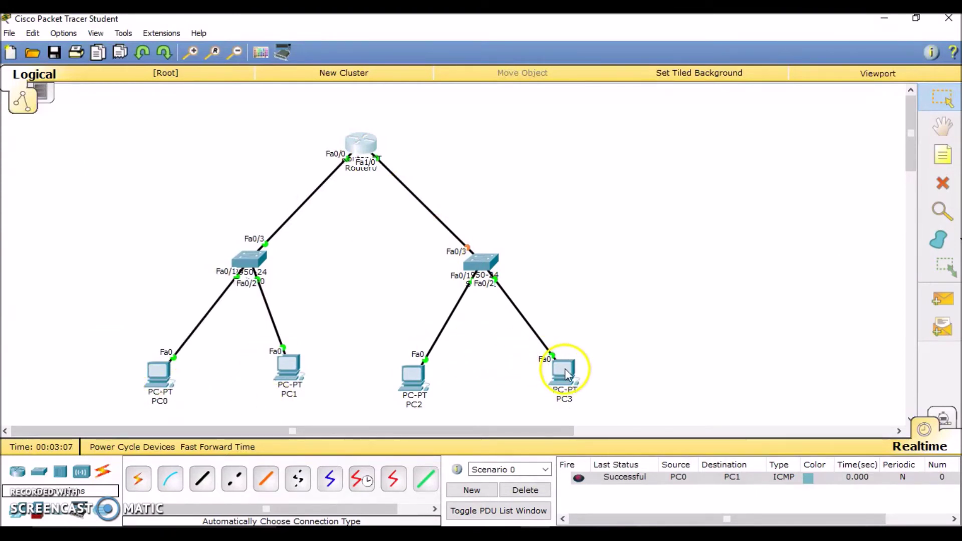
Send a simple ICMP PDU from PC0 to PC3.
left_click(942, 299)
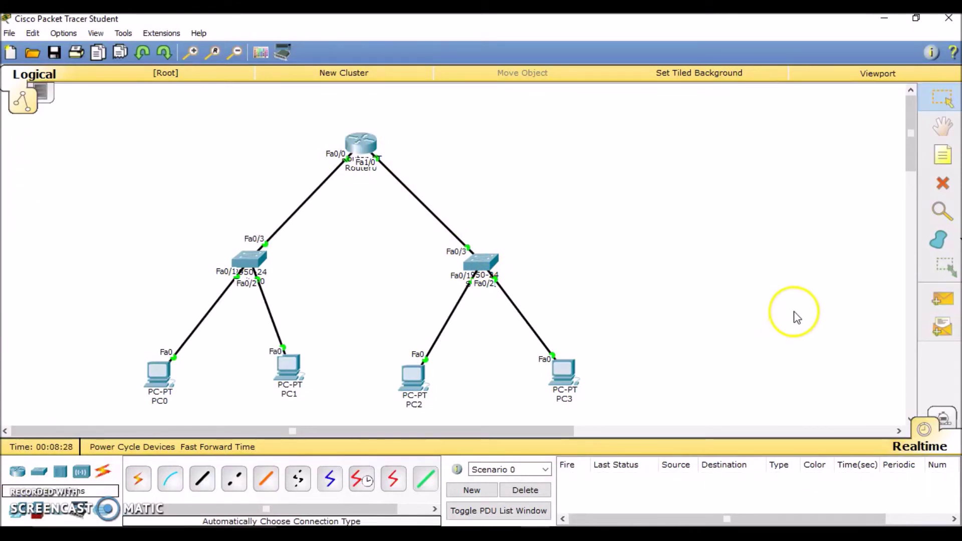
left_click(950, 305)
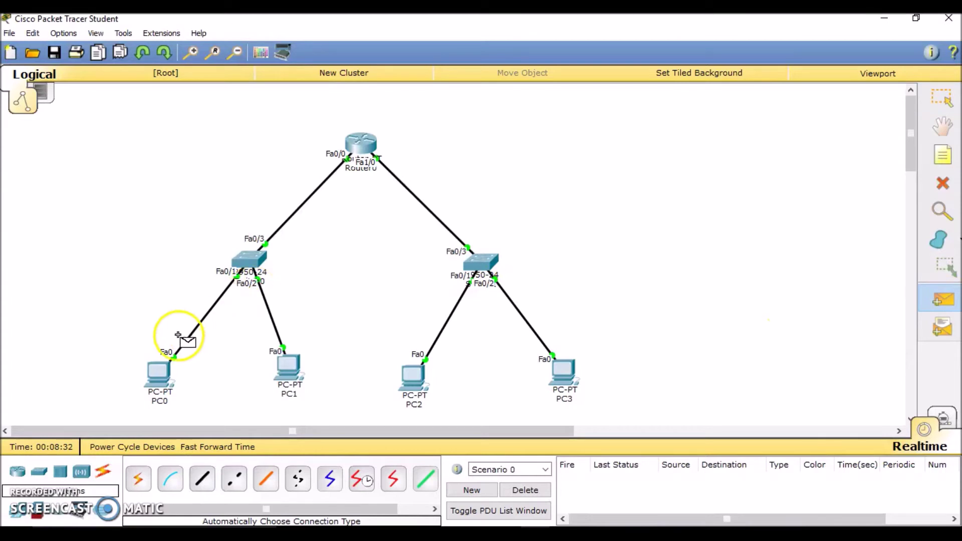
left_click(168, 368)
left_click(419, 364)
left_click(557, 370)
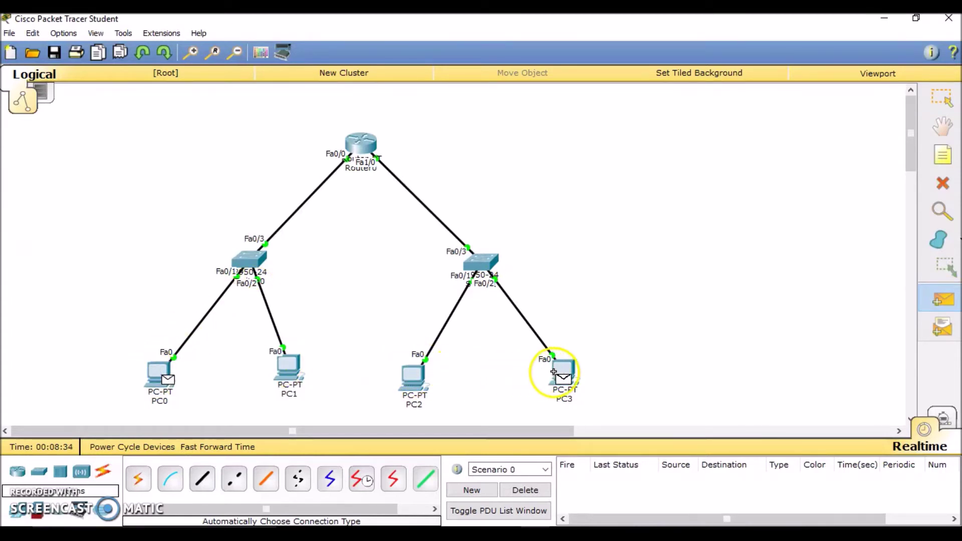
left_click(574, 471)
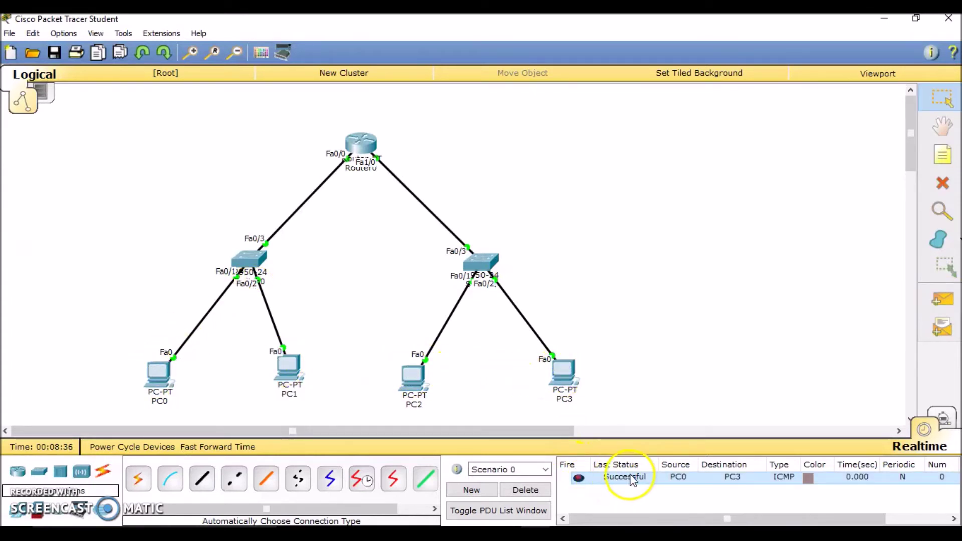
Send a simple ICMP PDU from PC1 to PC2.
left_click(933, 309)
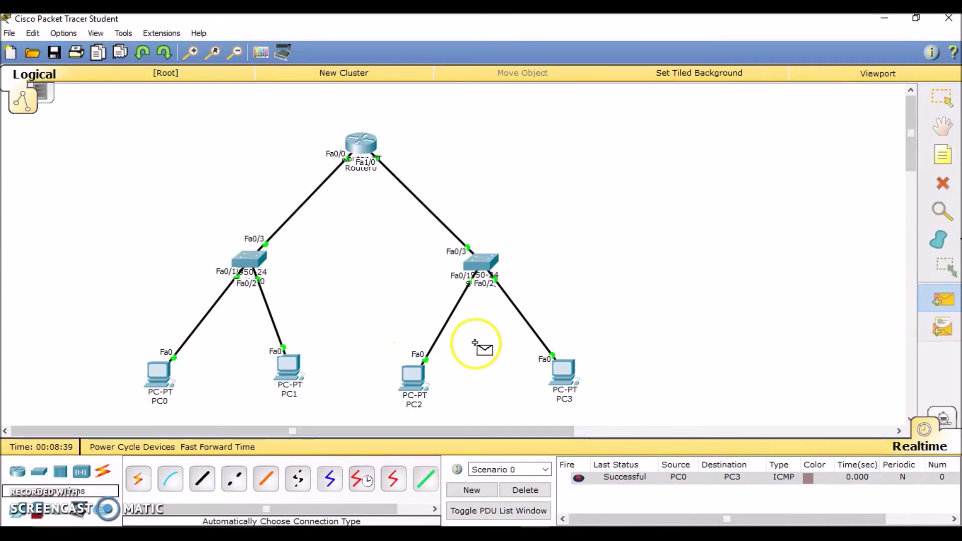
left_click(281, 362)
left_click(406, 372)
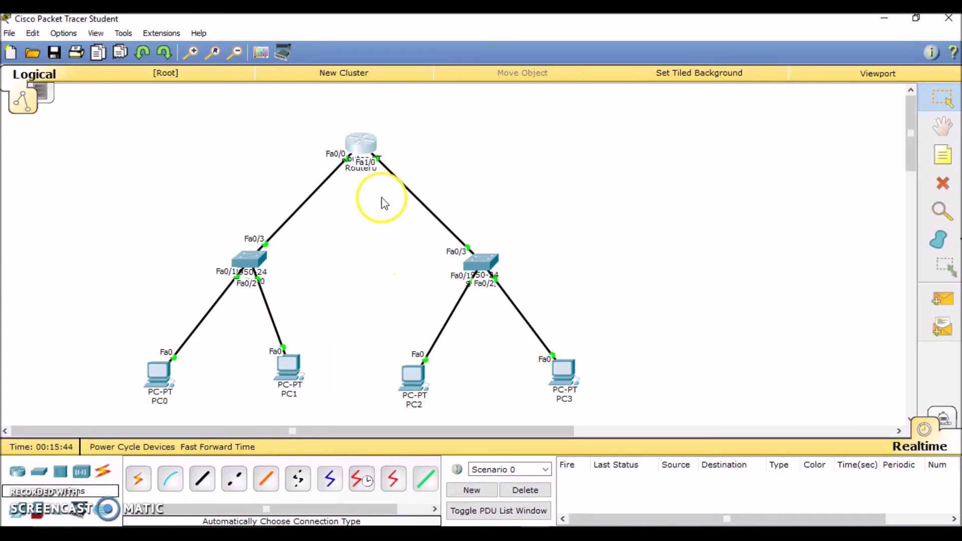
In Router0's CLI, enter global configuration mode and create DHCP pool 'DHCP'.
mouse_move(359, 157)
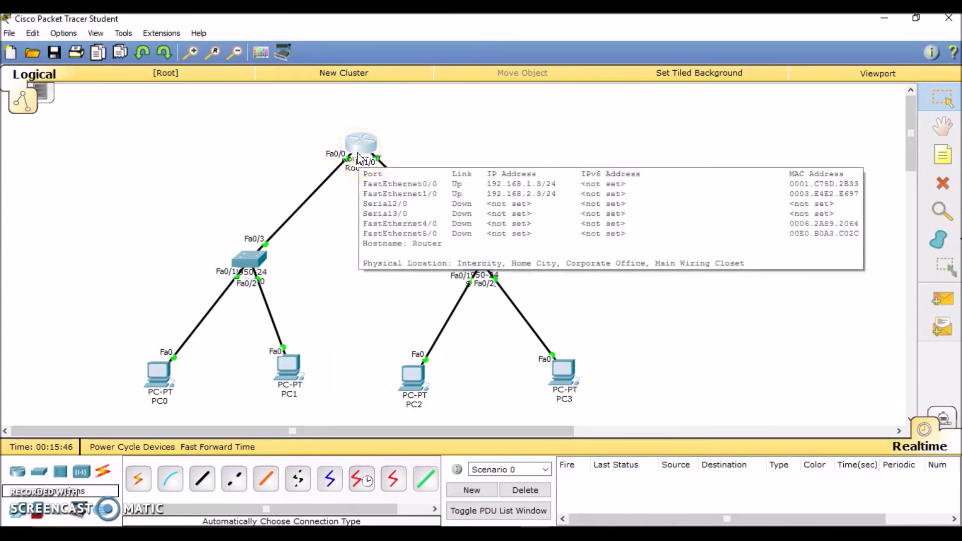
left_click(359, 145)
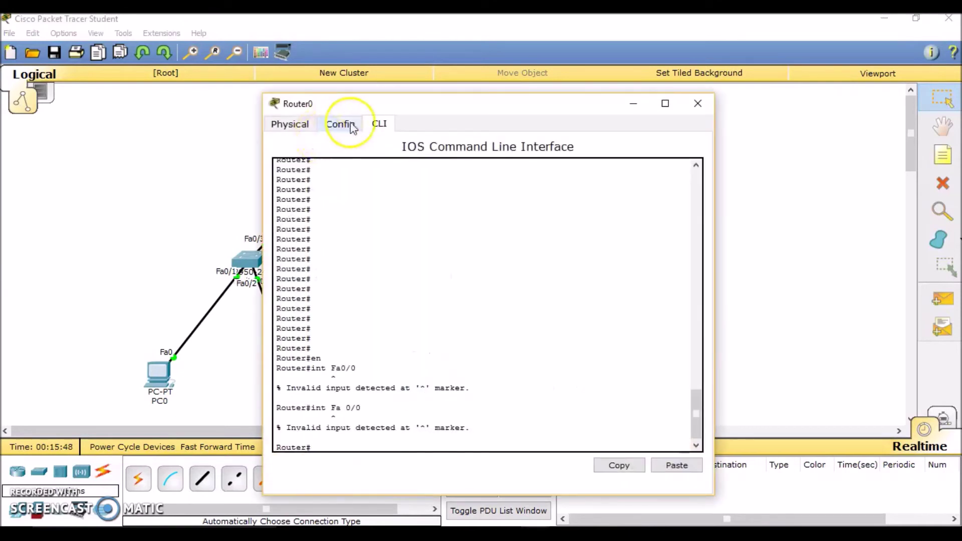
key("Return")
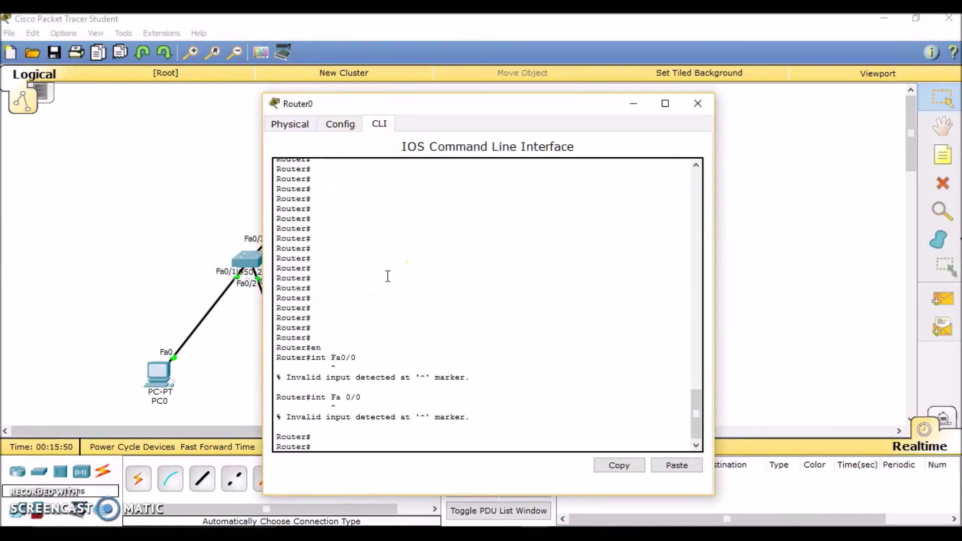
type("en")
key("Return")
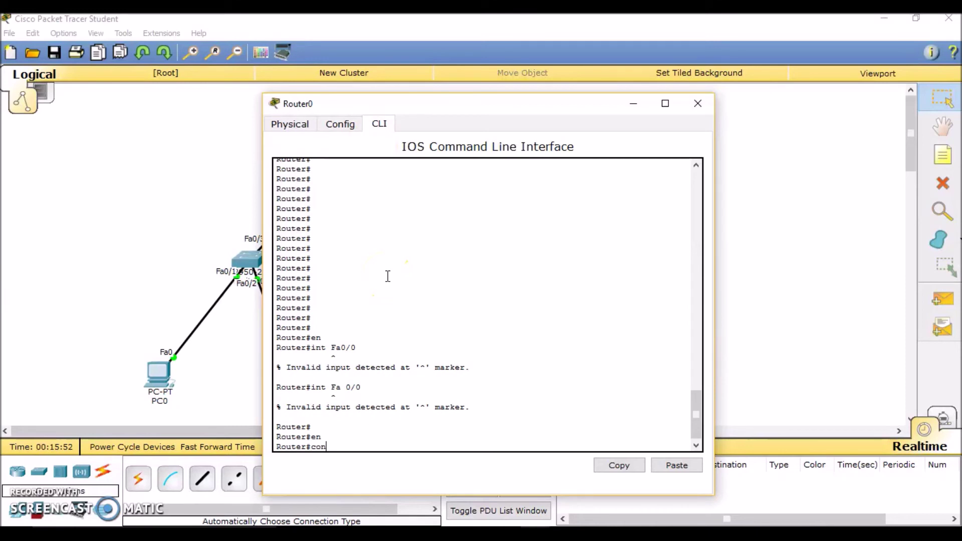
key("Return")
key("Return")
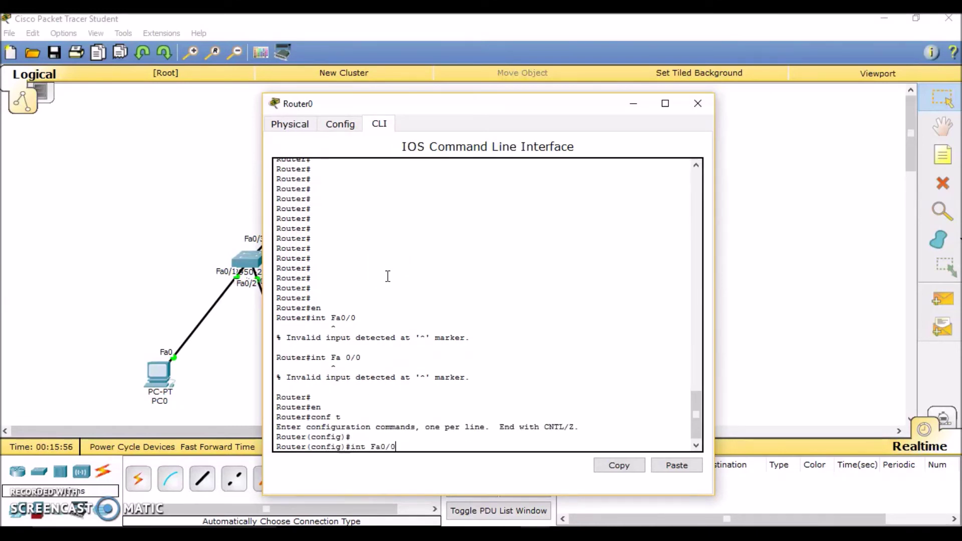
key("Return")
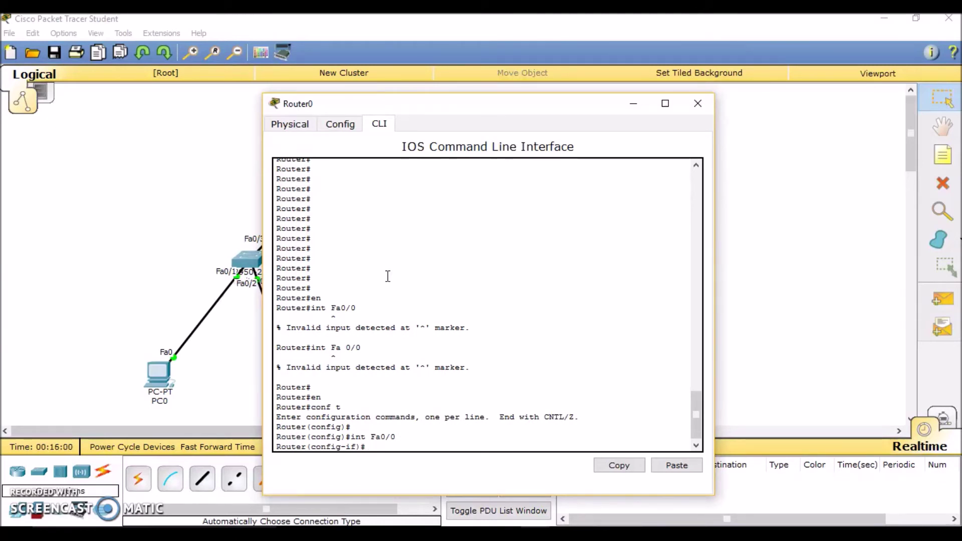
type("ip dhcp pool  DHCP")
key("Return")
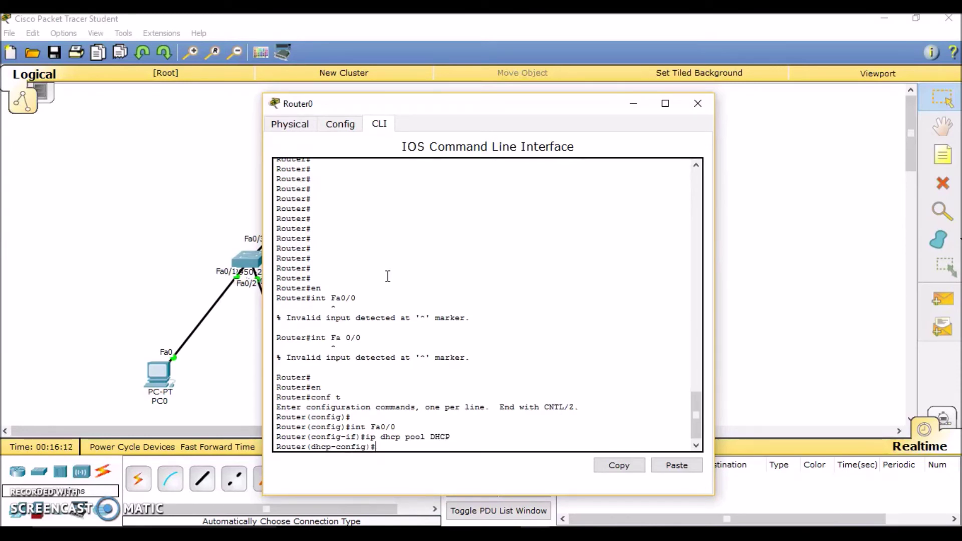
Set the pool's network to 192.168.1.0 255.255.255.0 and default router 192.168.1.3.
type("newt")
type("tw")
type("ork 192.168.1.0 25")
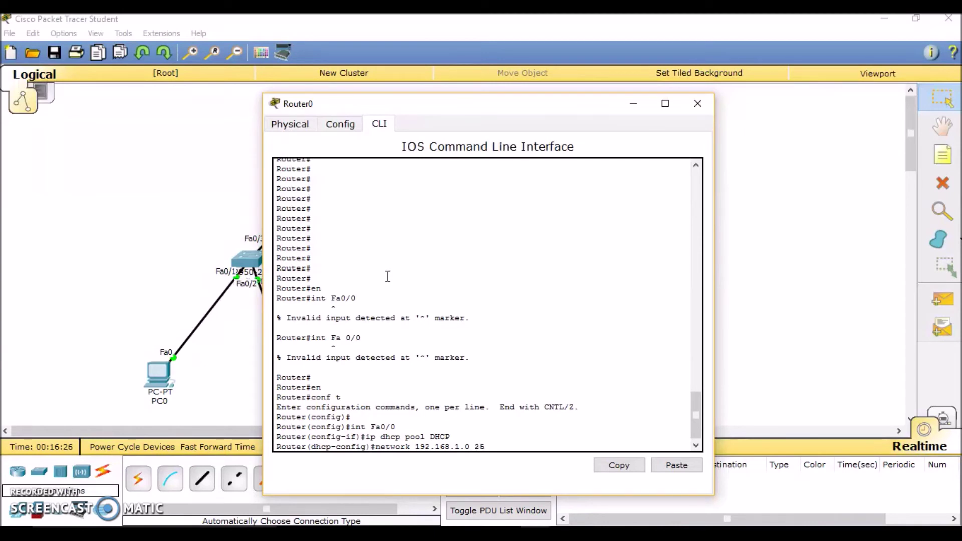
type(".255.255.0")
key("Return")
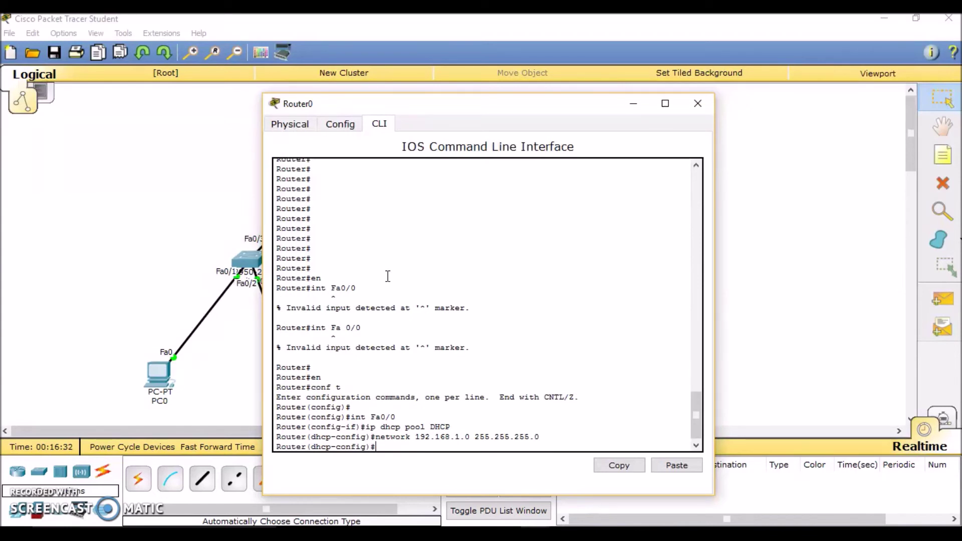
type("default-router")
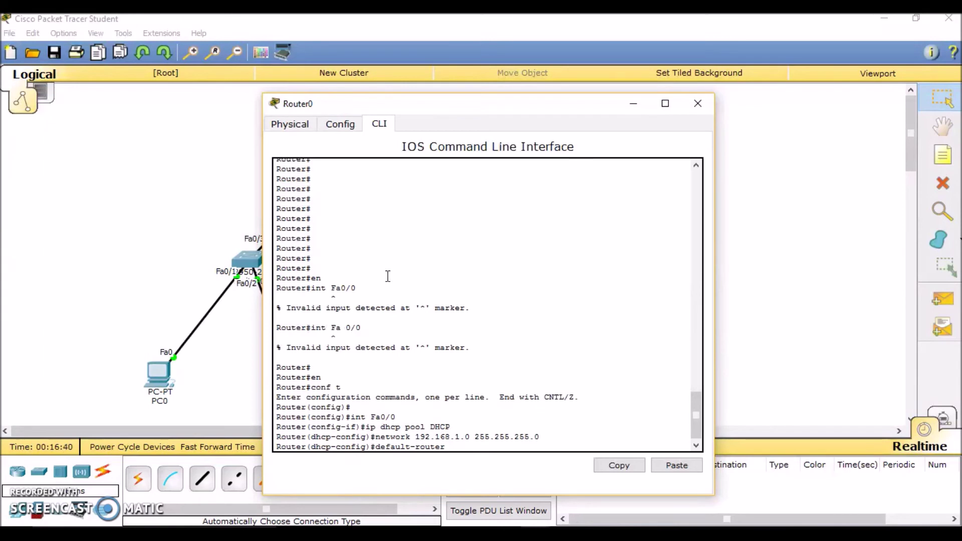
type(" 192.168.1.3")
key("Return")
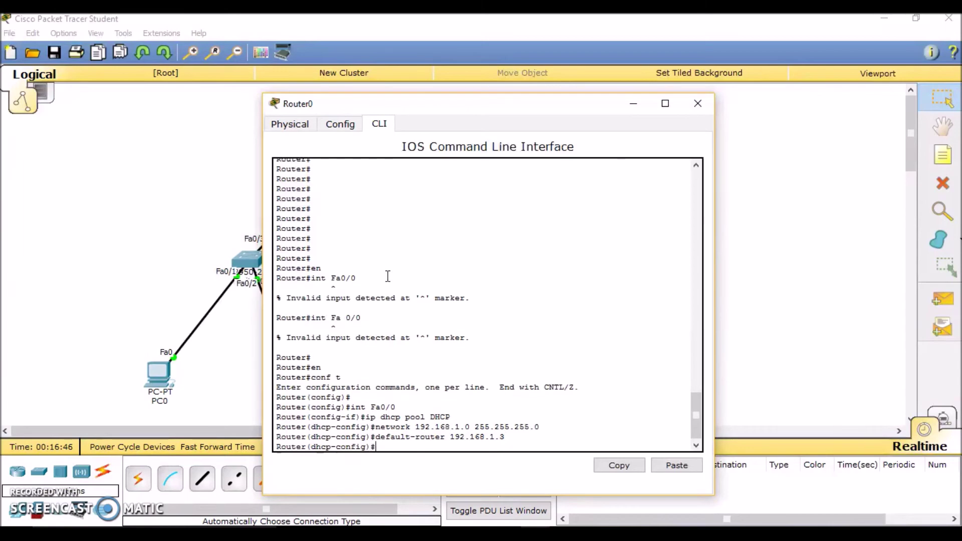
left_click(145, 215)
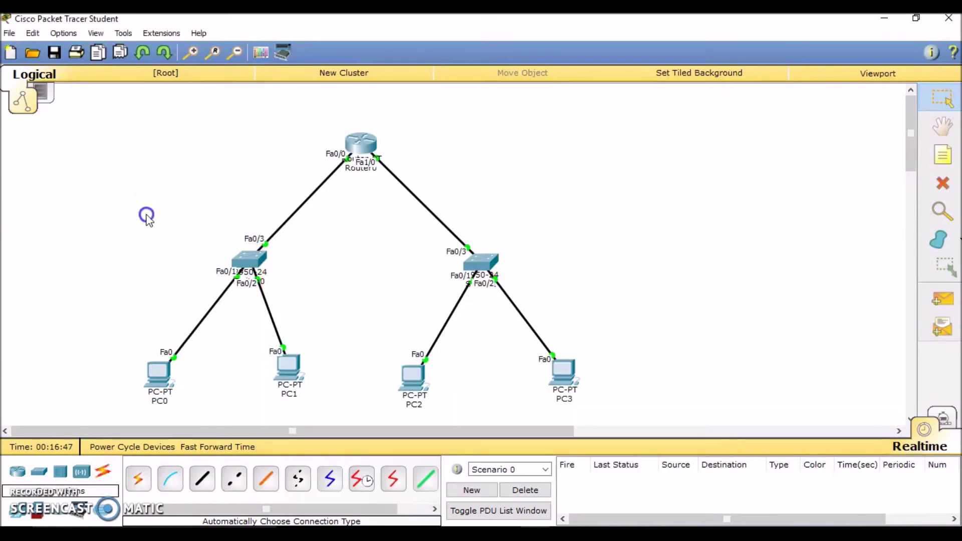
Switch PC0's IP configuration to DHCP so it leases 192.168.1.4.
left_click(165, 368)
left_click(327, 174)
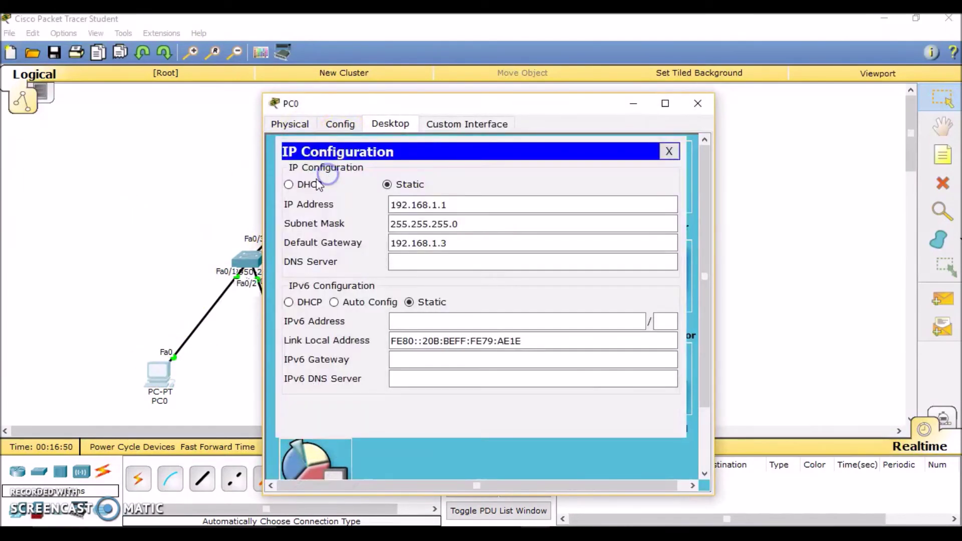
left_click(317, 184)
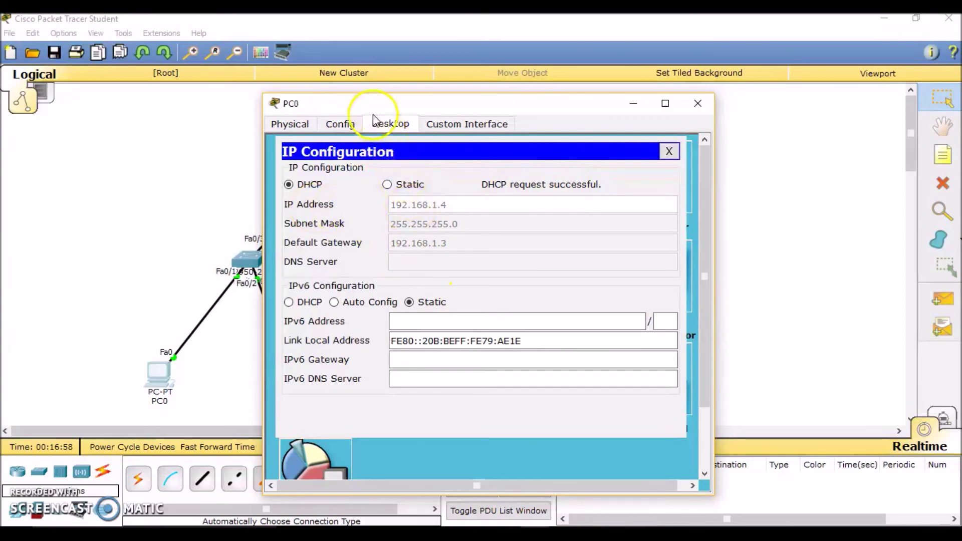
left_click(250, 354)
Switch PC1's IP configuration to DHCP so it leases 192.168.1.5, then bring up Router0's CLI.
left_click(285, 366)
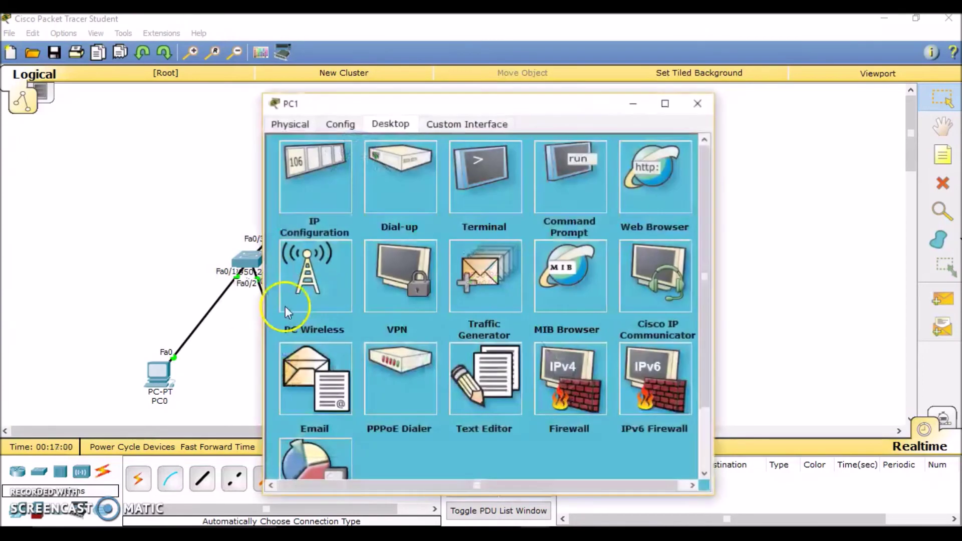
left_click(309, 194)
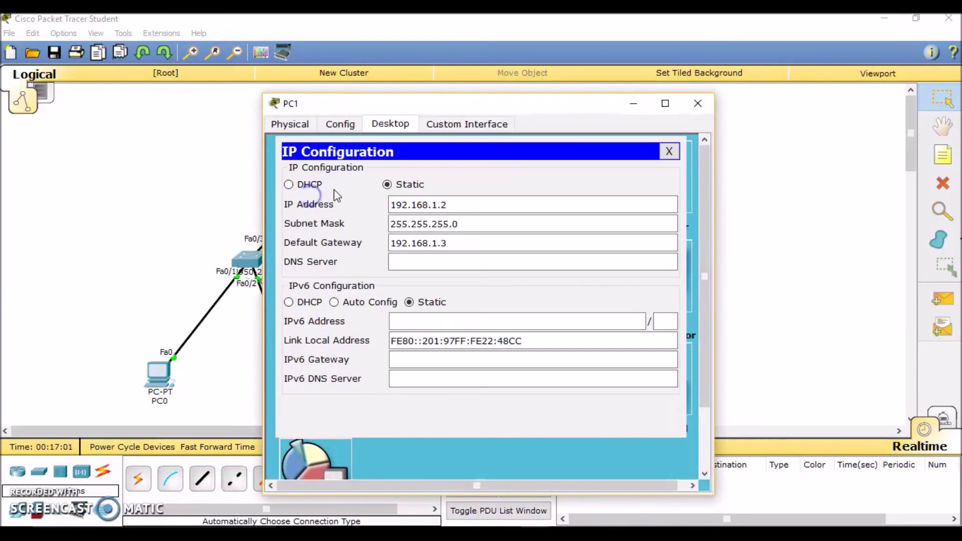
left_click(302, 186)
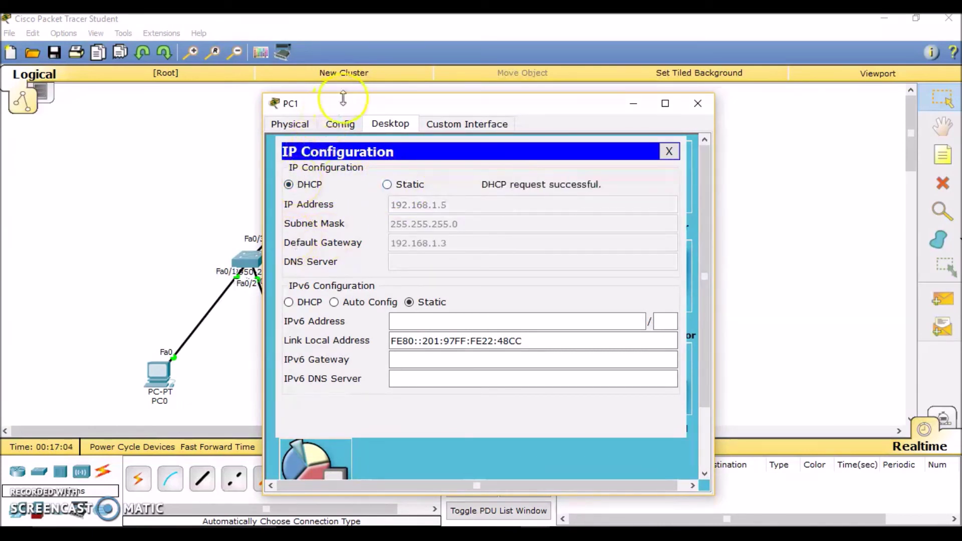
left_click(698, 104)
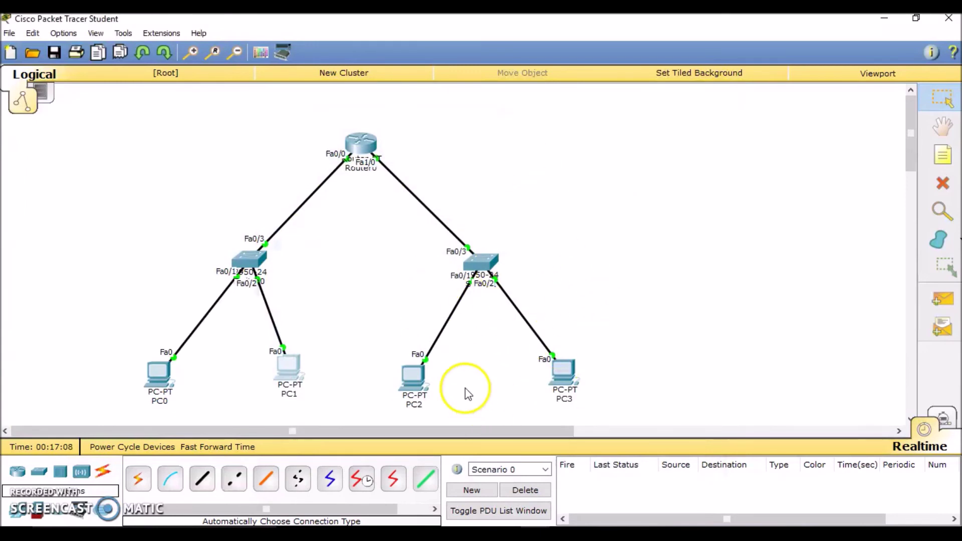
left_click(359, 142)
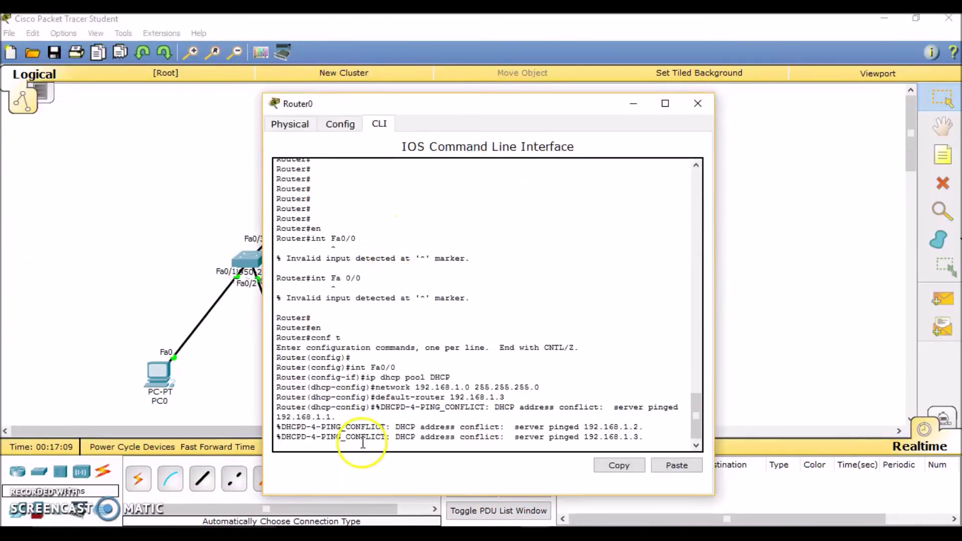
Leave pool mode and enter interface Fa1/0 configuration via en and conf t.
key("Return")
key("Return")
key("Return")
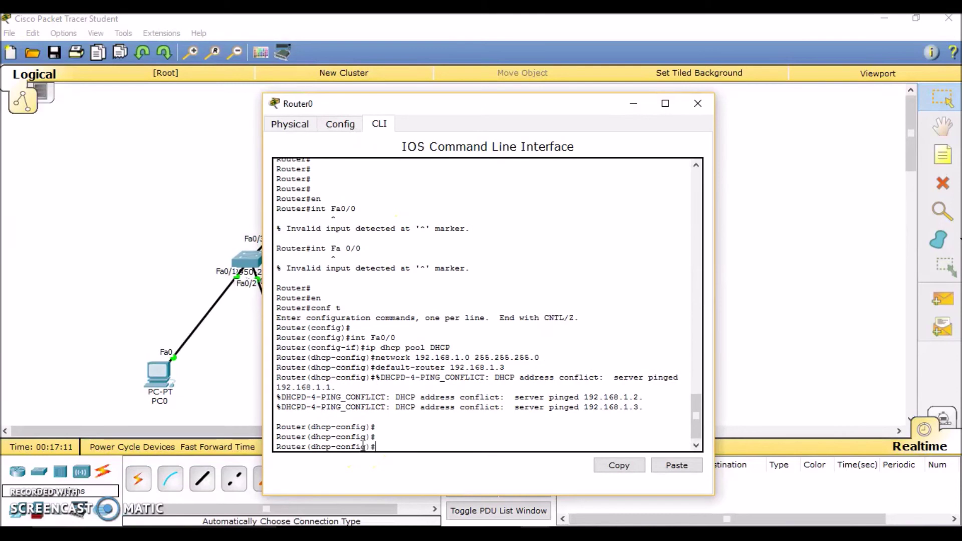
key("Return")
key("ctrl+z")
key("Return")
key("Return")
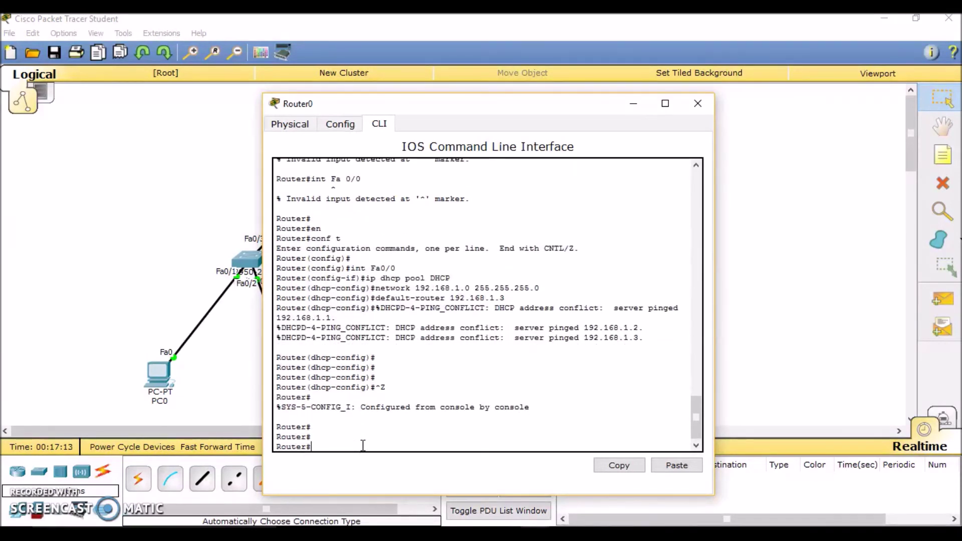
type("en")
key("Return")
key("Return")
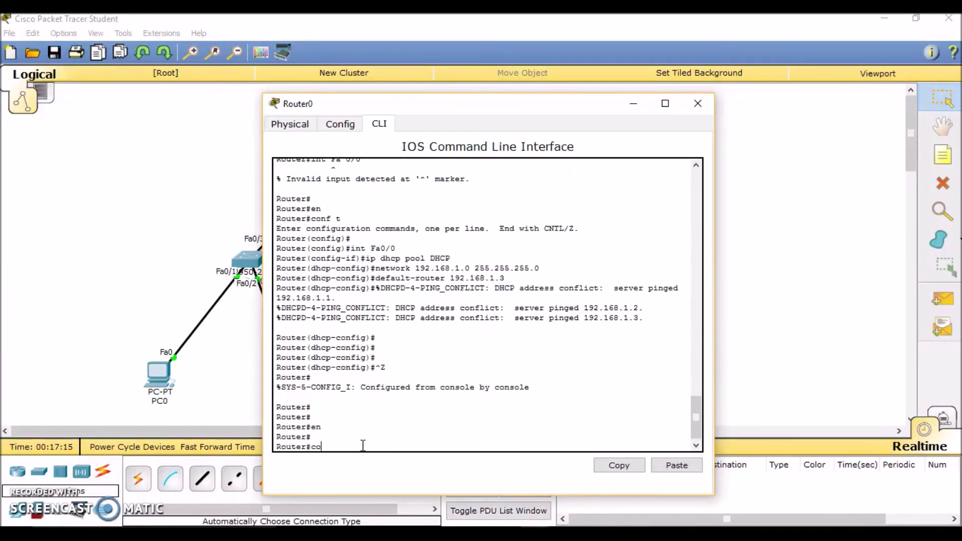
type("conf t")
key("Return")
type("int")
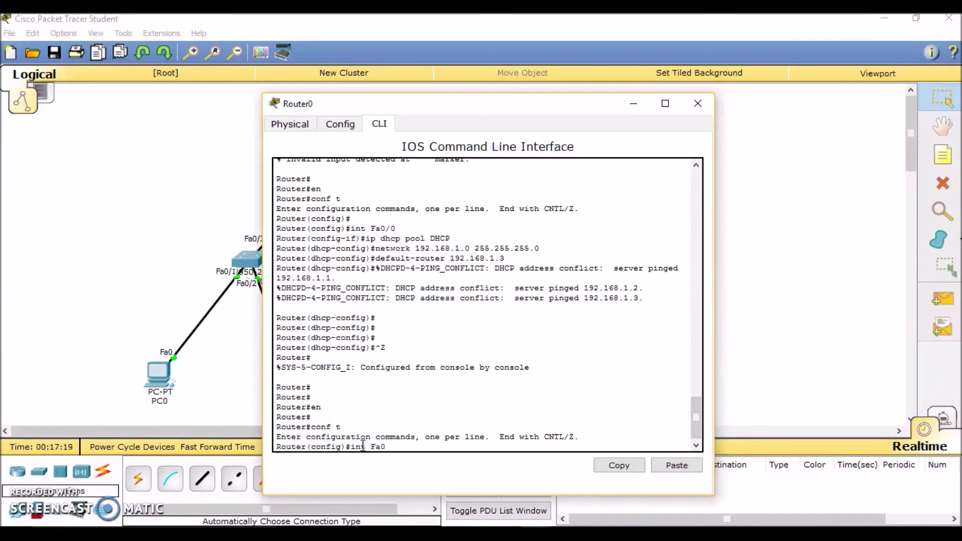
type(" Fa1/0")
key("Return")
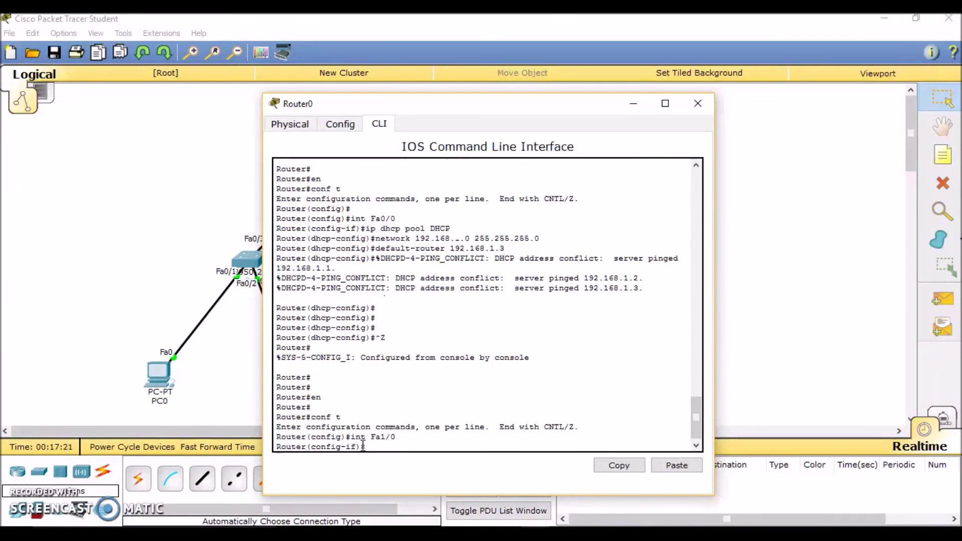
Define DHCP pool 'DHCP' with network 192.168.2.0 255.255.255.0 and default-router 192.168.2.3.
type("ip")
type("ol DHCP")
key("Return")
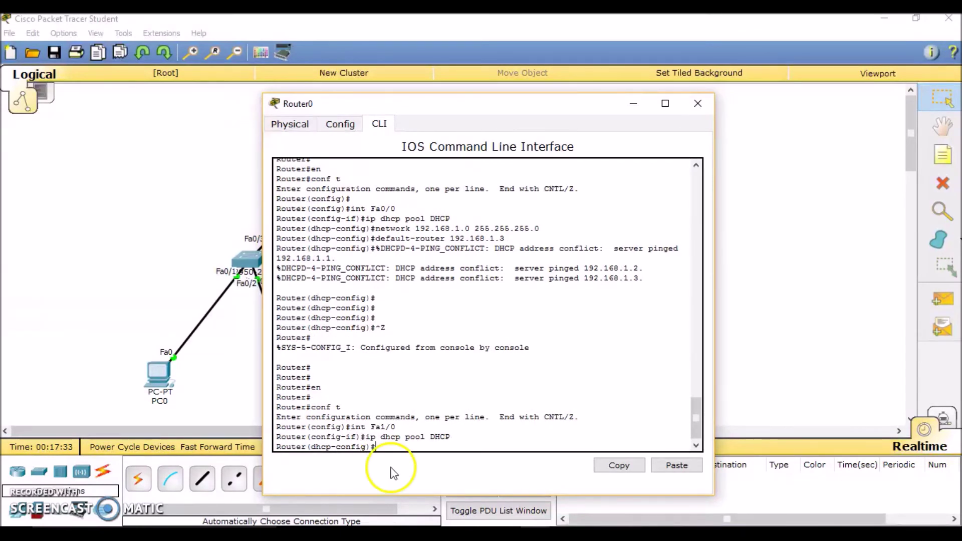
type("netw")
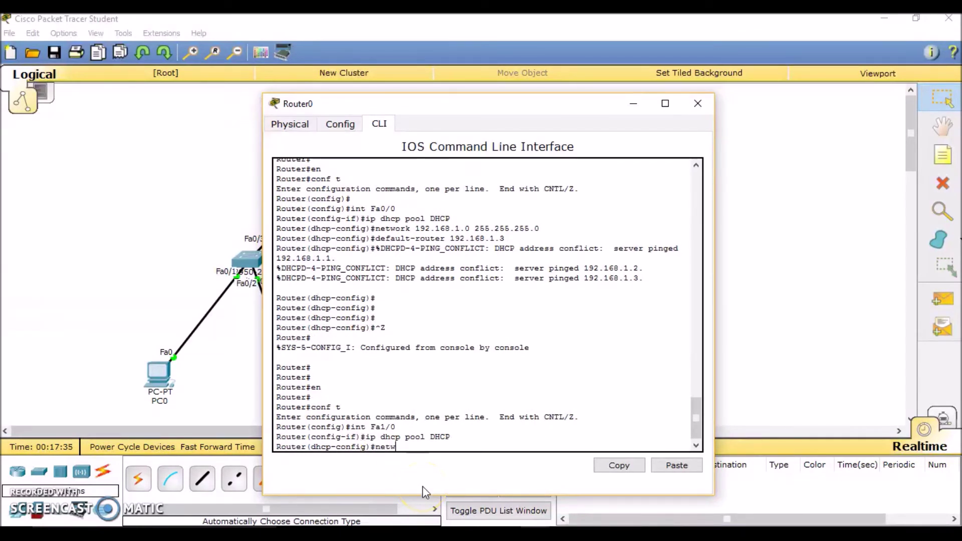
type("ork 192.168.2.0 255.255.255.0")
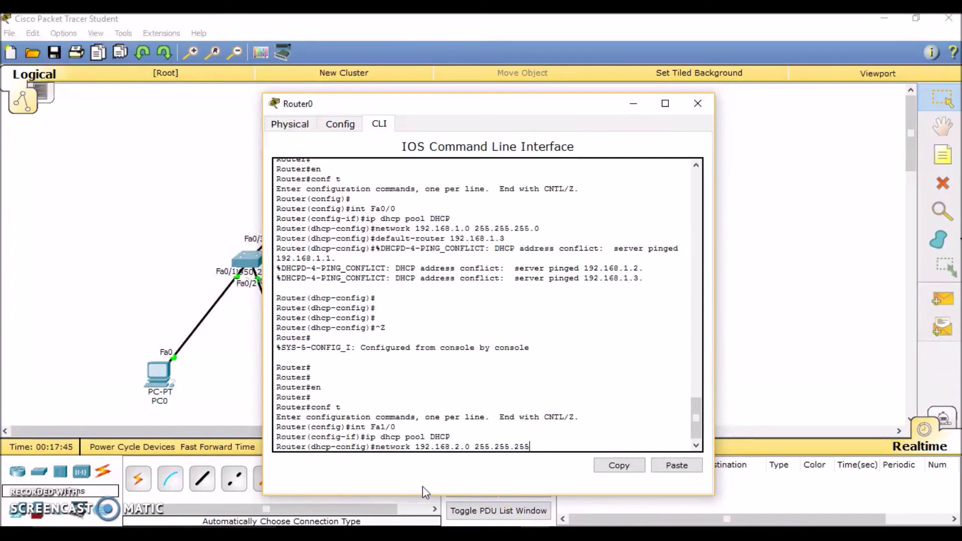
key("Return")
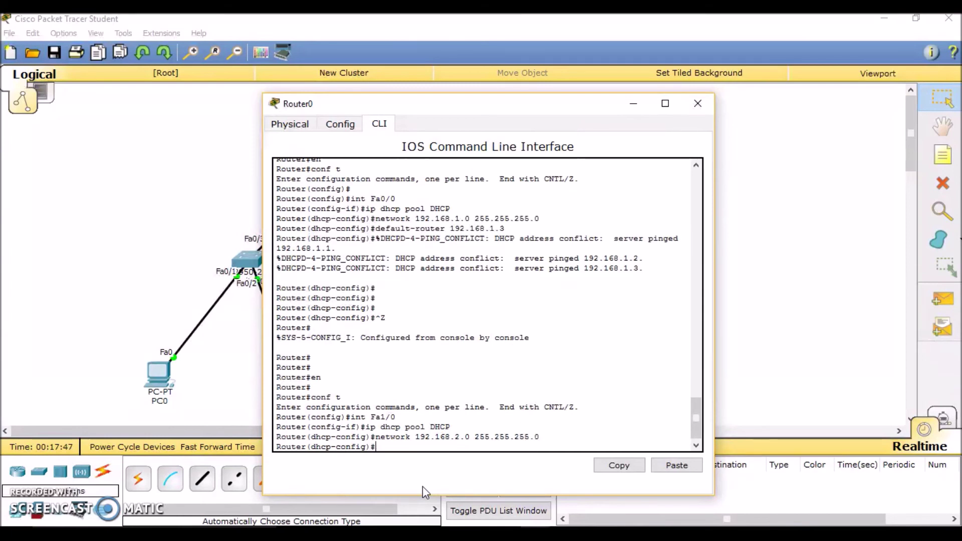
type("default-router 192.")
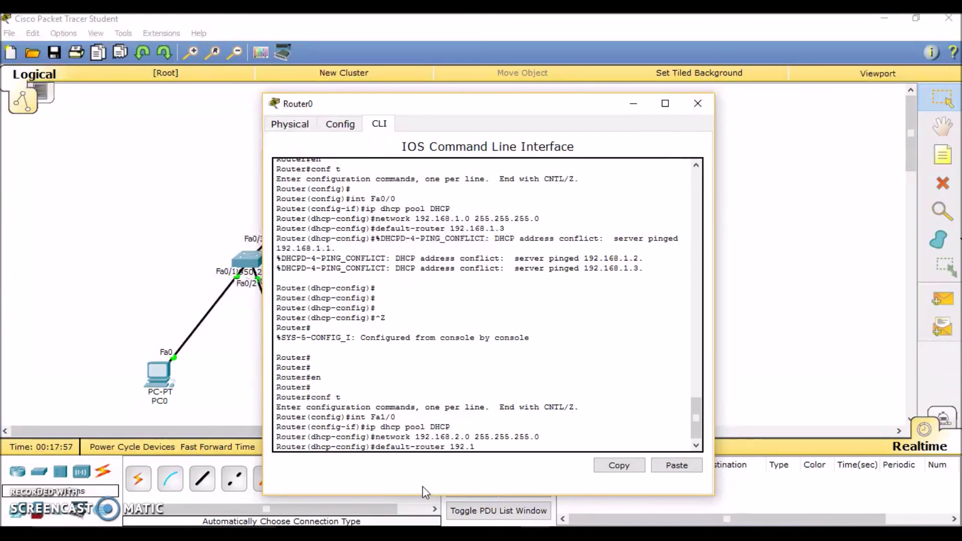
type("168.2.3")
key("Return")
Switch PC2 to DHCP, leasing 192.168.2.4 with gateway 192.168.2.3.
left_click(114, 218)
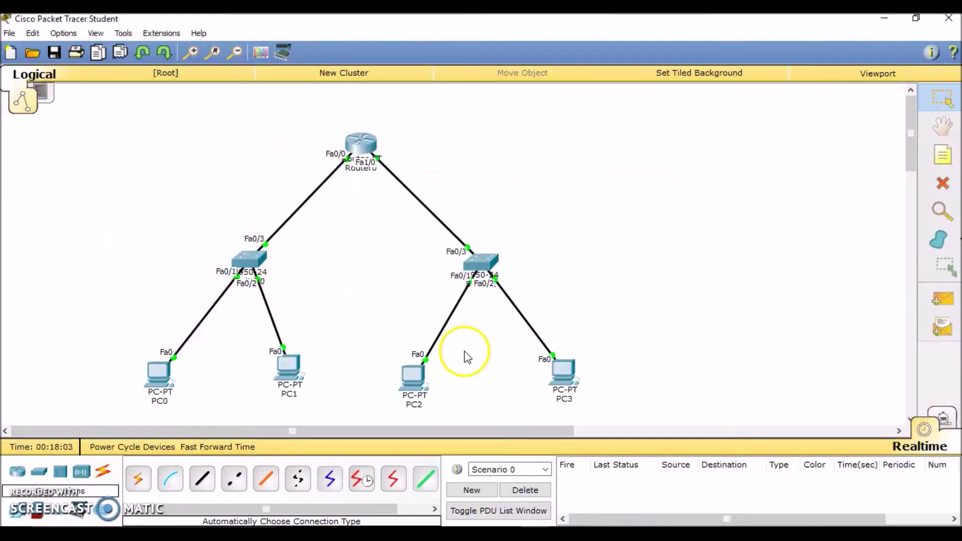
left_click(416, 346)
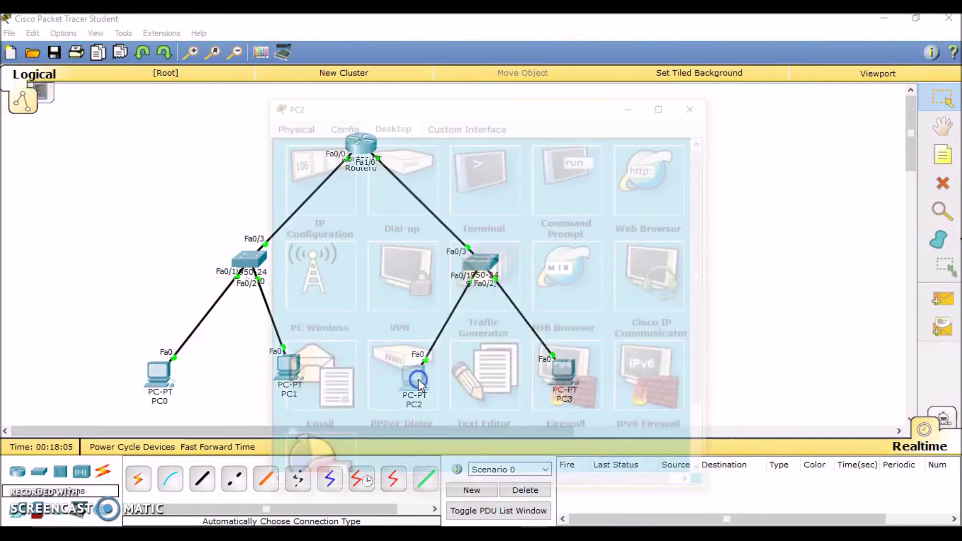
left_click(333, 182)
left_click(318, 185)
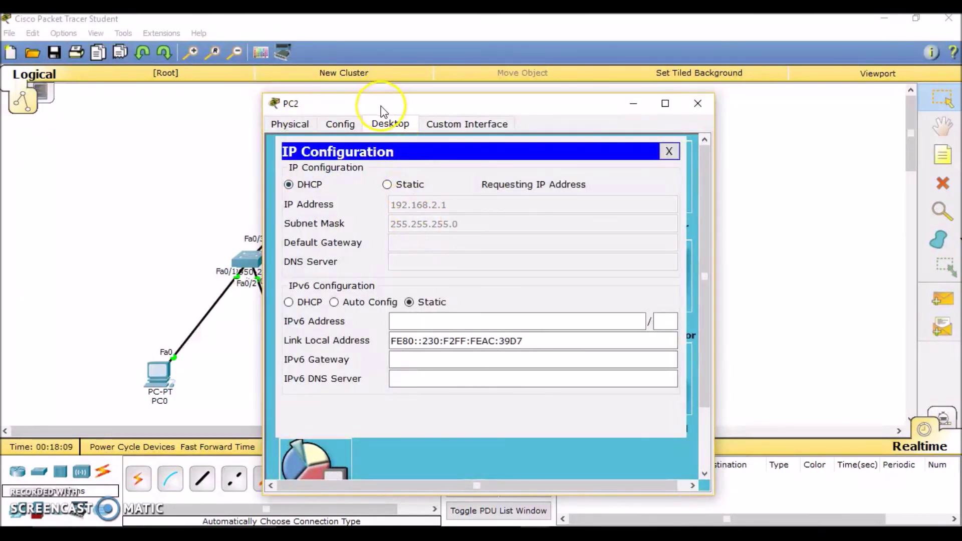
left_click_drag(383, 111, 574, 104)
left_click(413, 375)
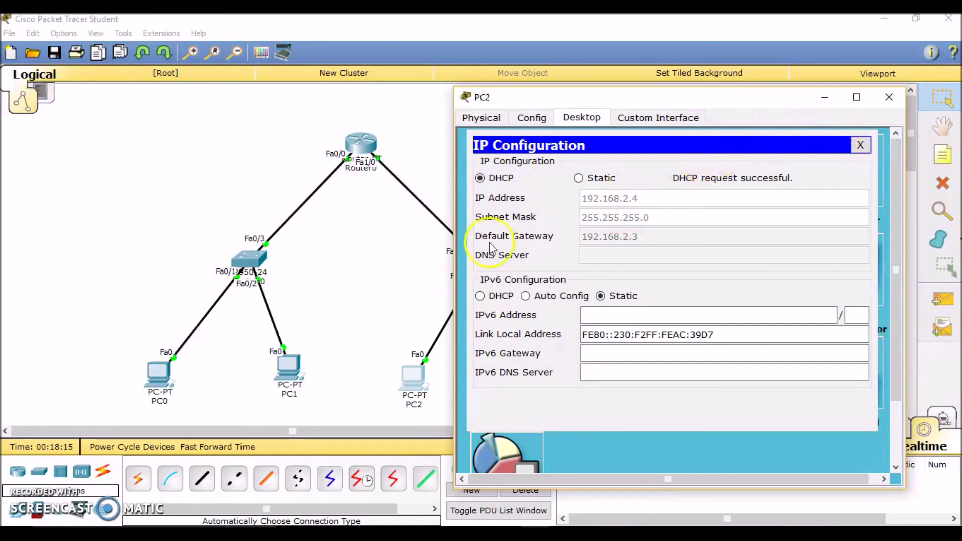
left_click(889, 97)
Switch PC3 to DHCP, leasing 192.168.2.5 with gateway 192.168.2.3.
left_click(561, 374)
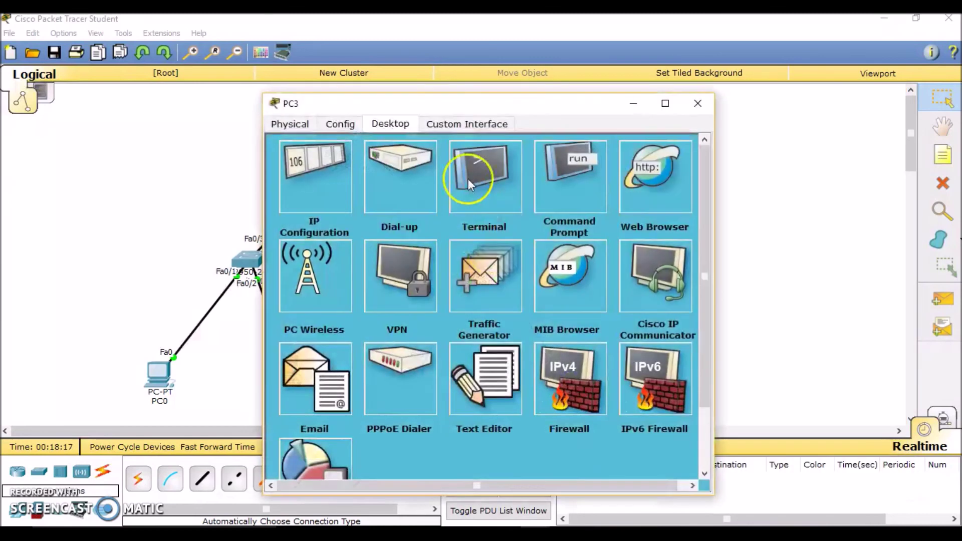
left_click(321, 173)
left_click(306, 185)
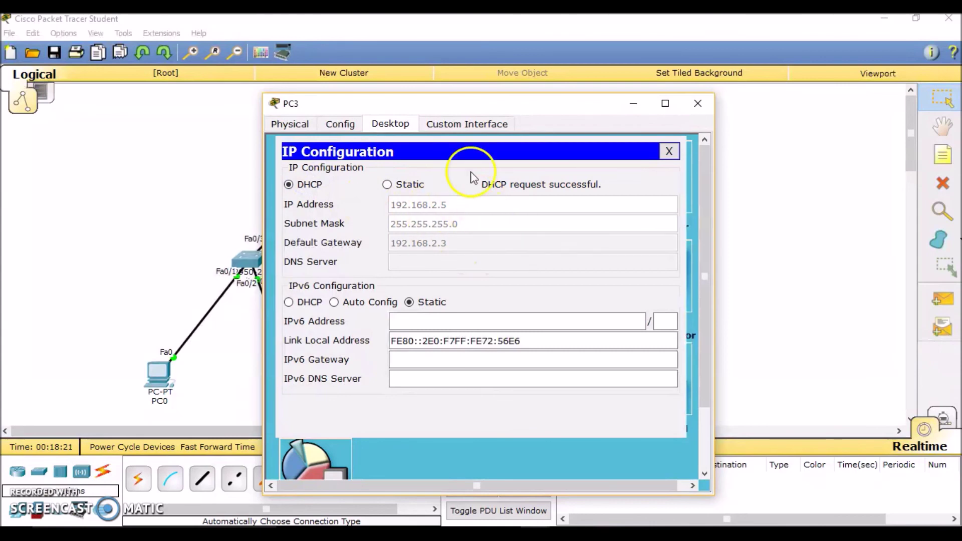
left_click_drag(445, 104, 707, 83)
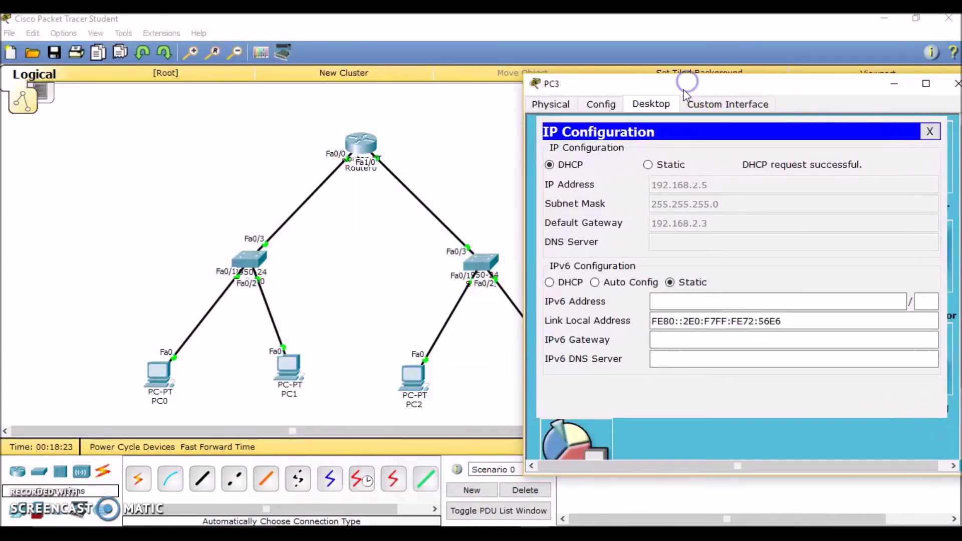
left_click(953, 86)
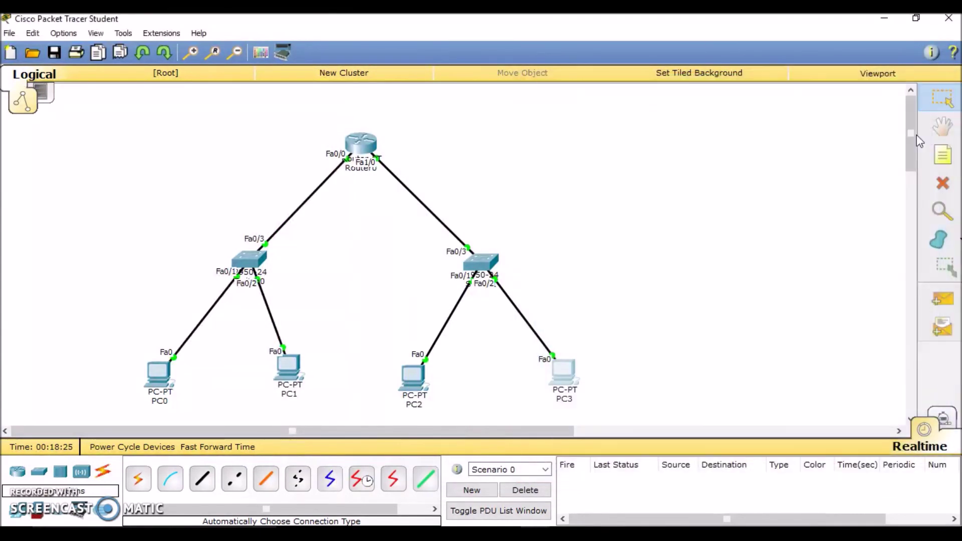
left_click(943, 299)
Send a simple ICMP PDU from PC0 to PC2 and confirm it reports Successful.
left_click(158, 373)
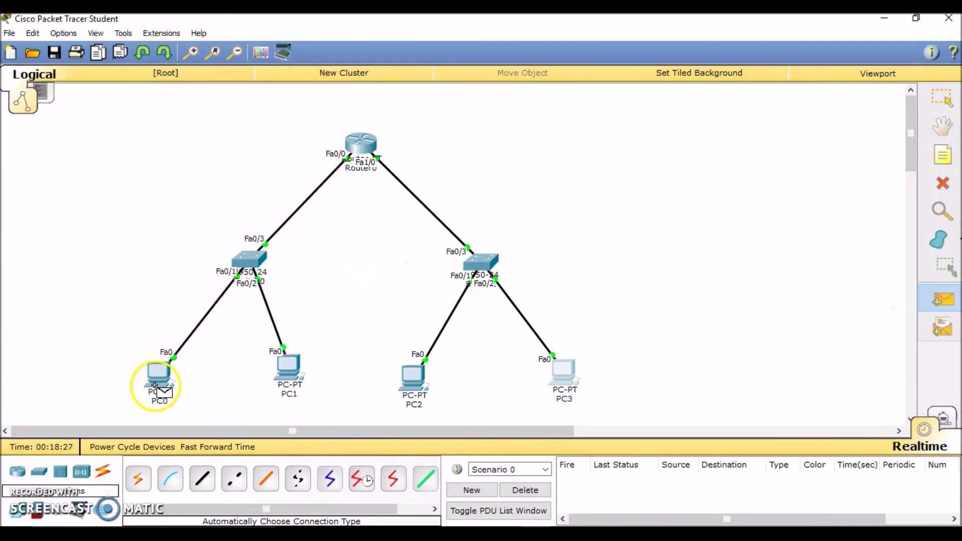
left_click(412, 376)
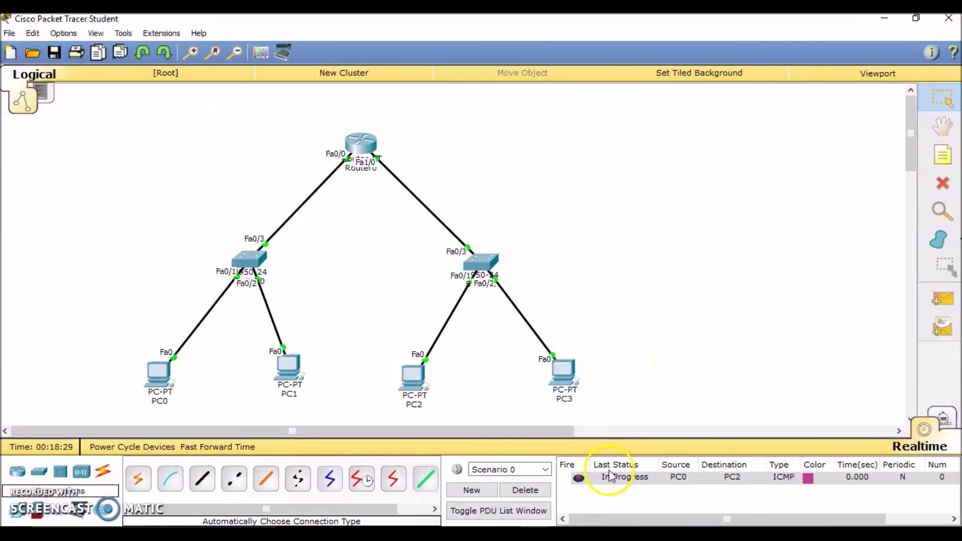
left_click(579, 479)
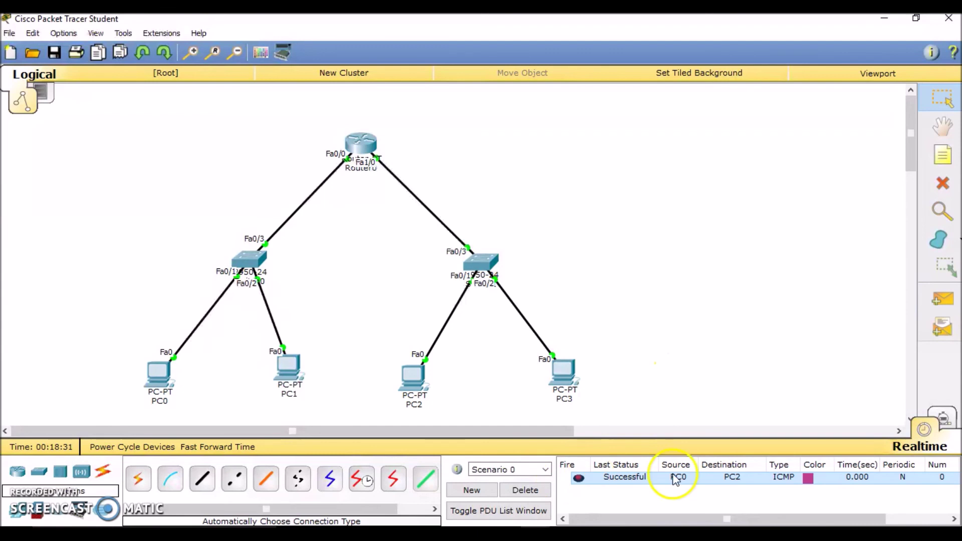